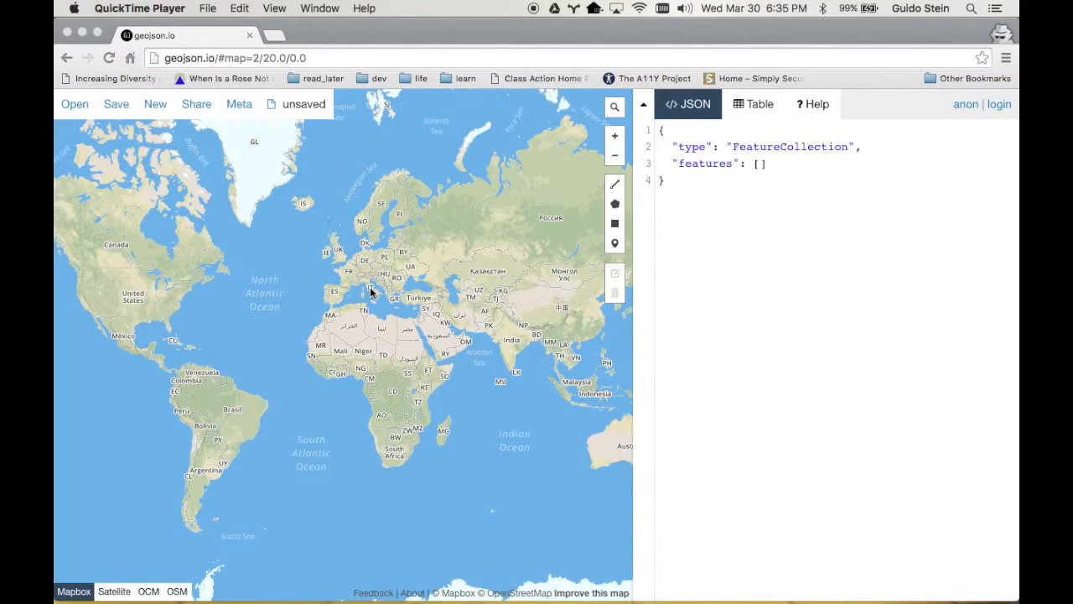
# Search the map for "boston" and go to Boston, Massachusetts
pyautogui.click(613, 111)
pyautogui.click(614, 112)
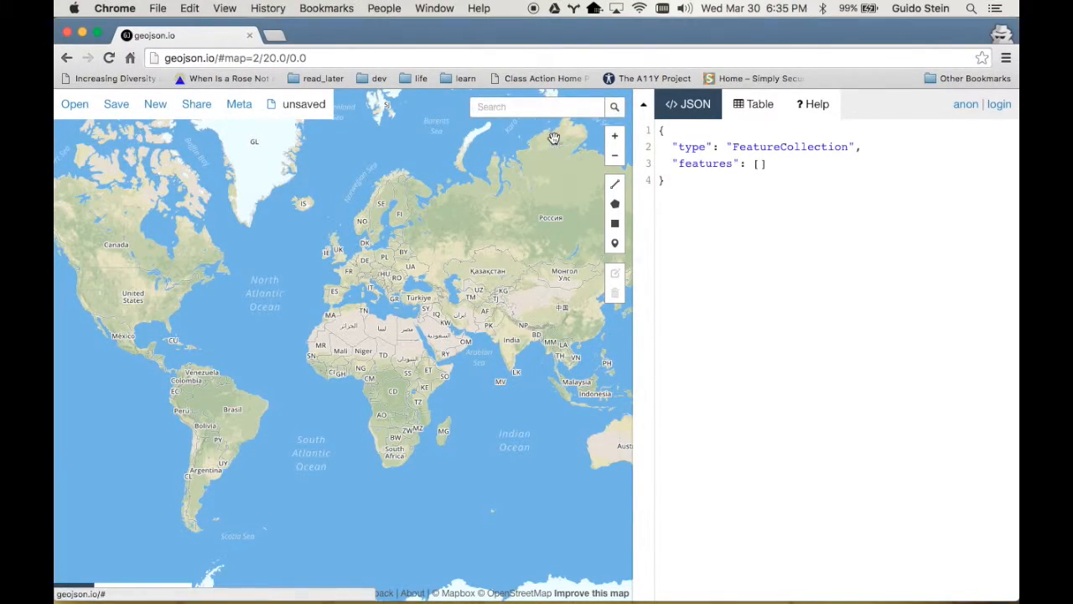
pyautogui.click(616, 115)
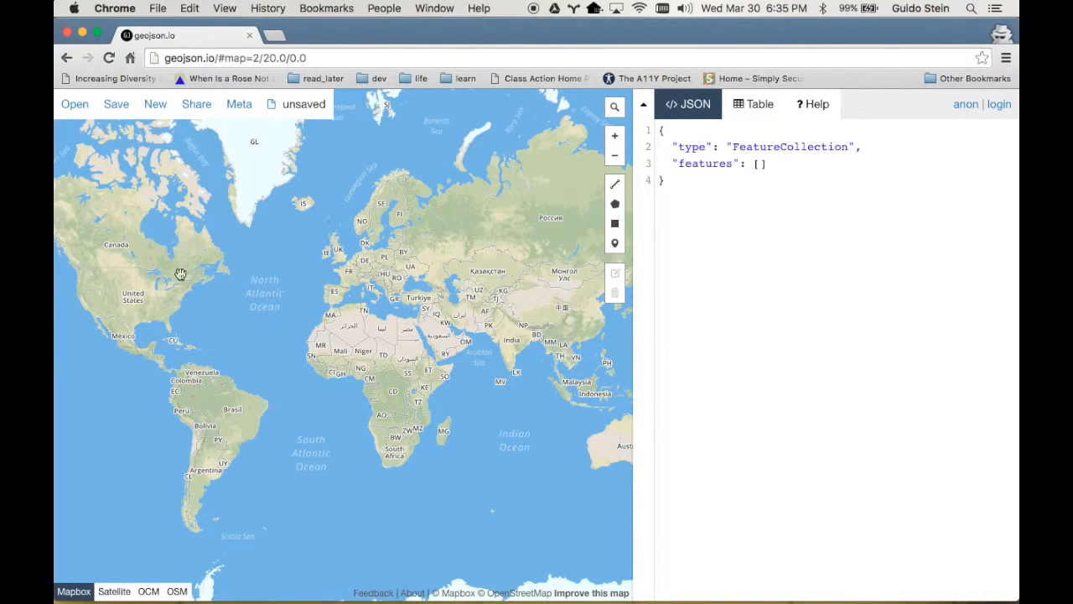
pyautogui.click(614, 106)
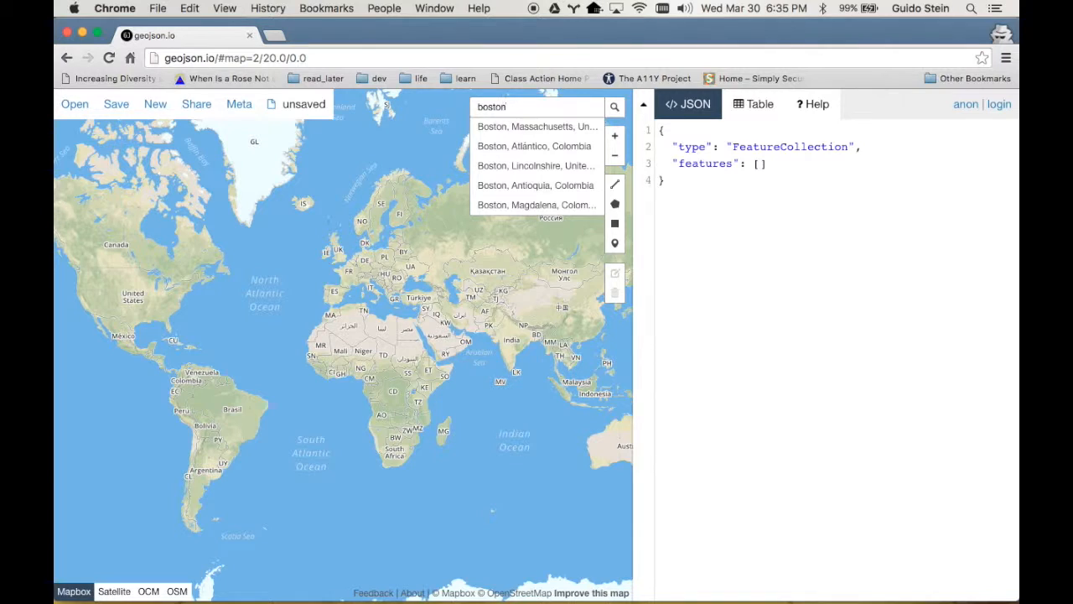
pyautogui.click(517, 128)
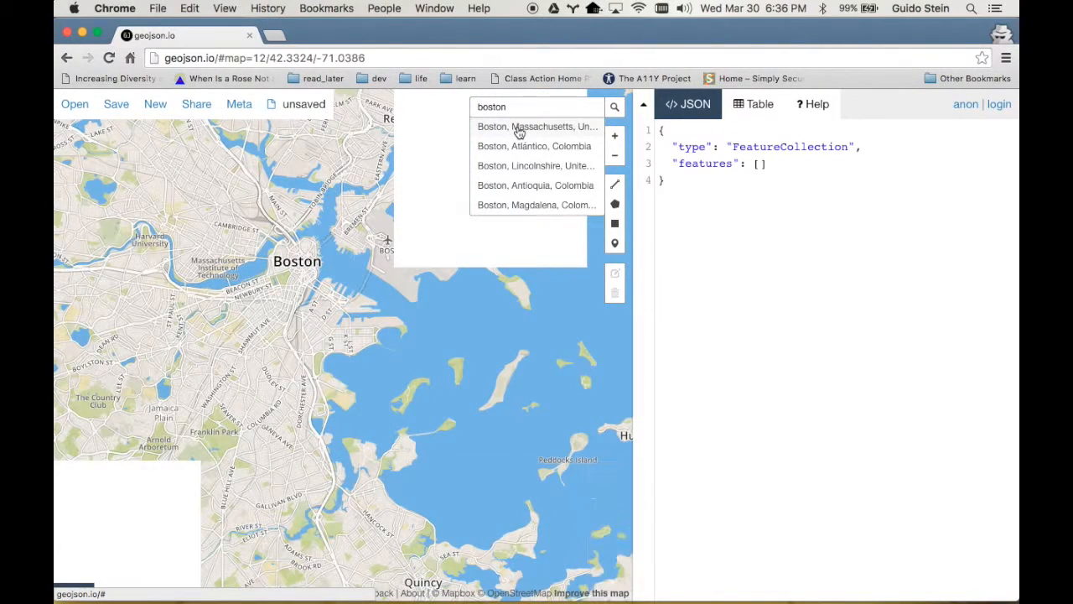
# Bring the intersection of Beacon St, Kirkland St and Washington St in Cambridge into close view
pyautogui.click(614, 136)
pyautogui.click(615, 137)
pyautogui.moveTo(271, 176); pyautogui.dragTo(360, 409)
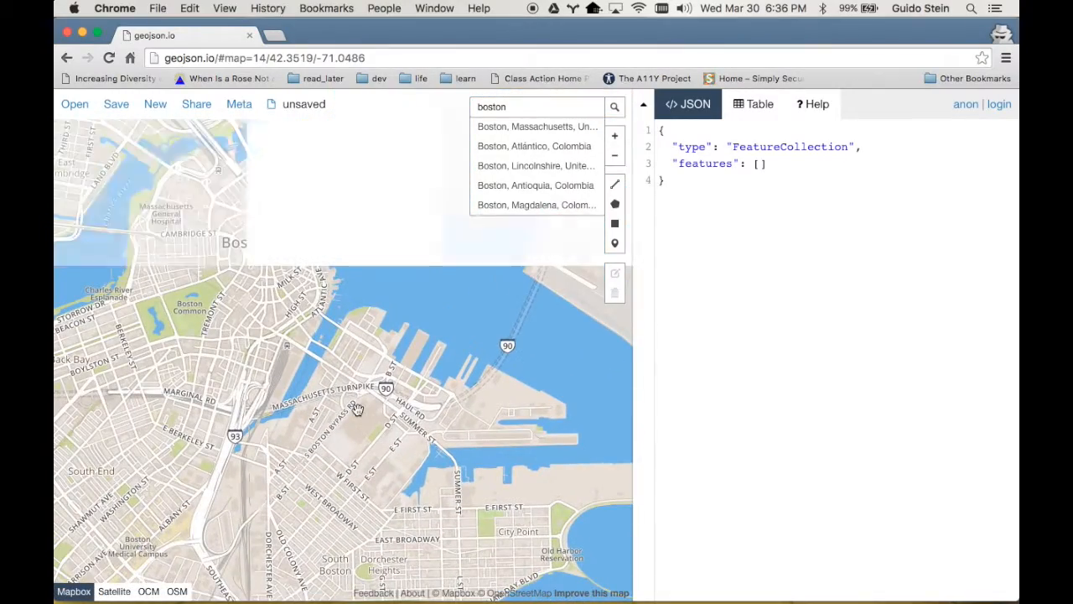
pyautogui.moveTo(193, 268); pyautogui.dragTo(286, 420)
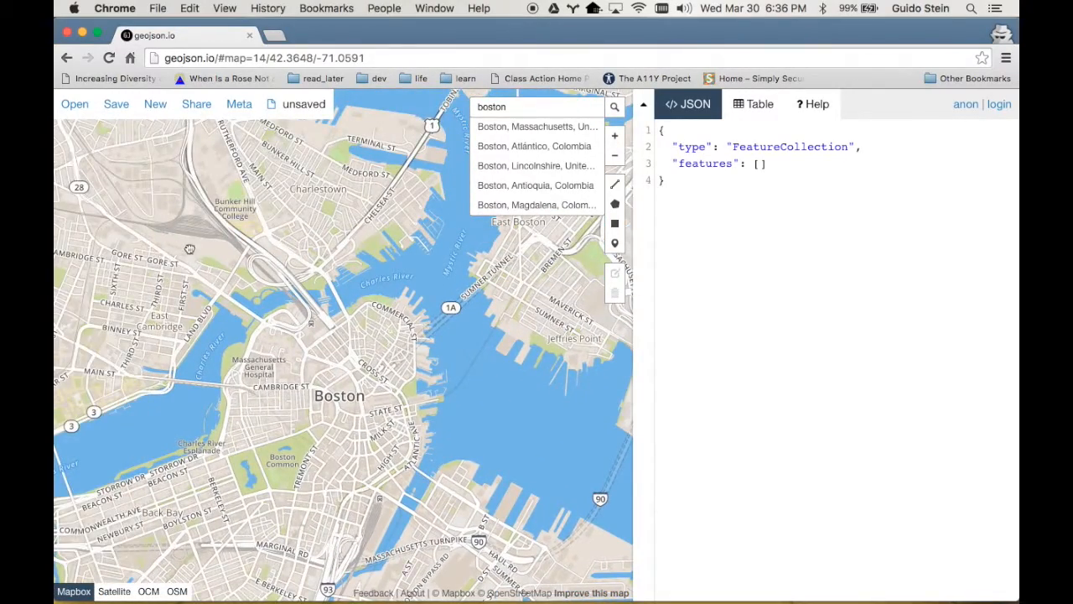
pyautogui.moveTo(190, 248); pyautogui.dragTo(305, 238)
pyautogui.moveTo(182, 255); pyautogui.dragTo(342, 305)
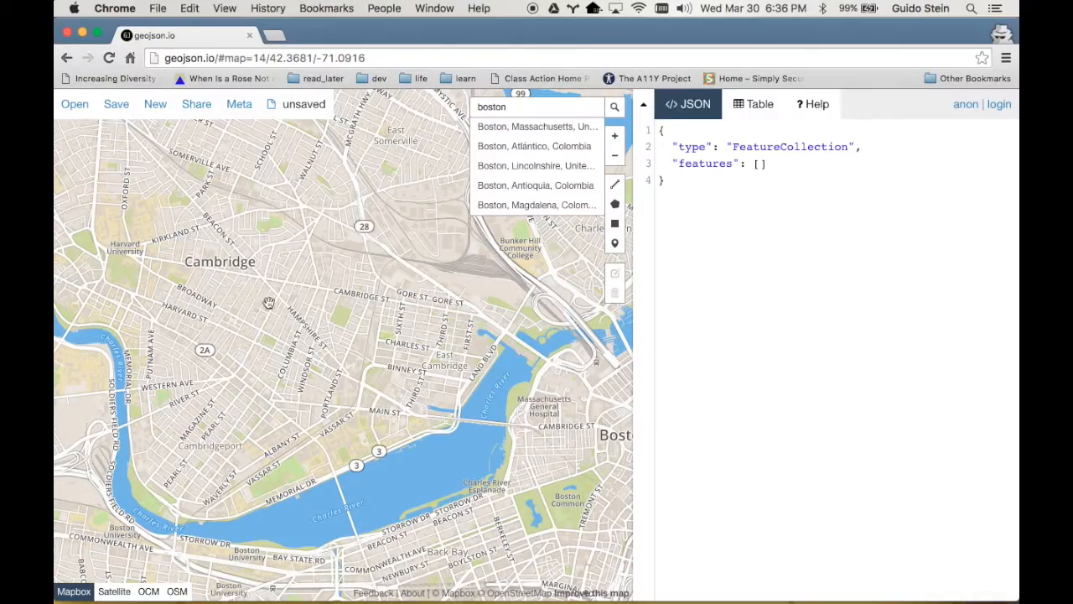
pyautogui.doubleClick(210, 222)
pyautogui.doubleClick(210, 220)
pyautogui.doubleClick(210, 222)
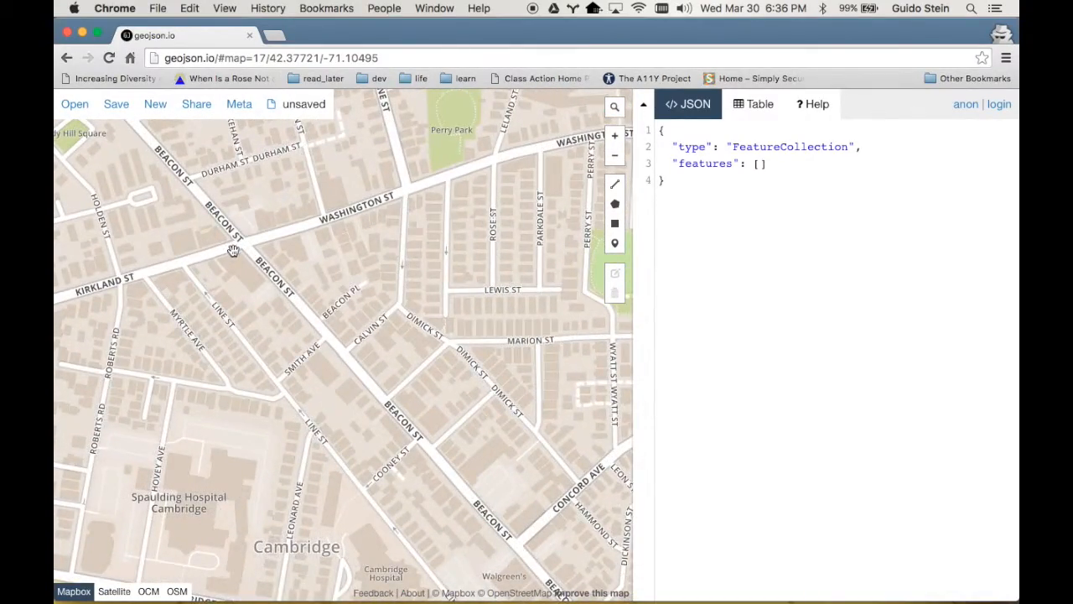
pyautogui.moveTo(234, 251); pyautogui.dragTo(286, 266)
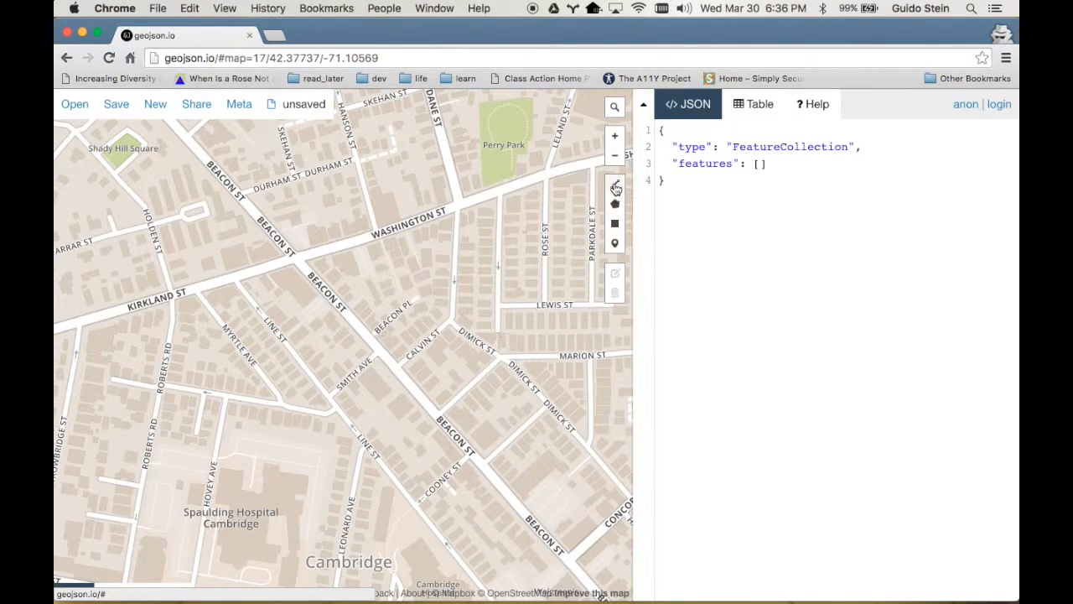
# Start a line at the Beacon St and Kirkland St intersection and trace it along Kirkland St, Irving St, Cambridge St and Quincy St
pyautogui.click(615, 185)
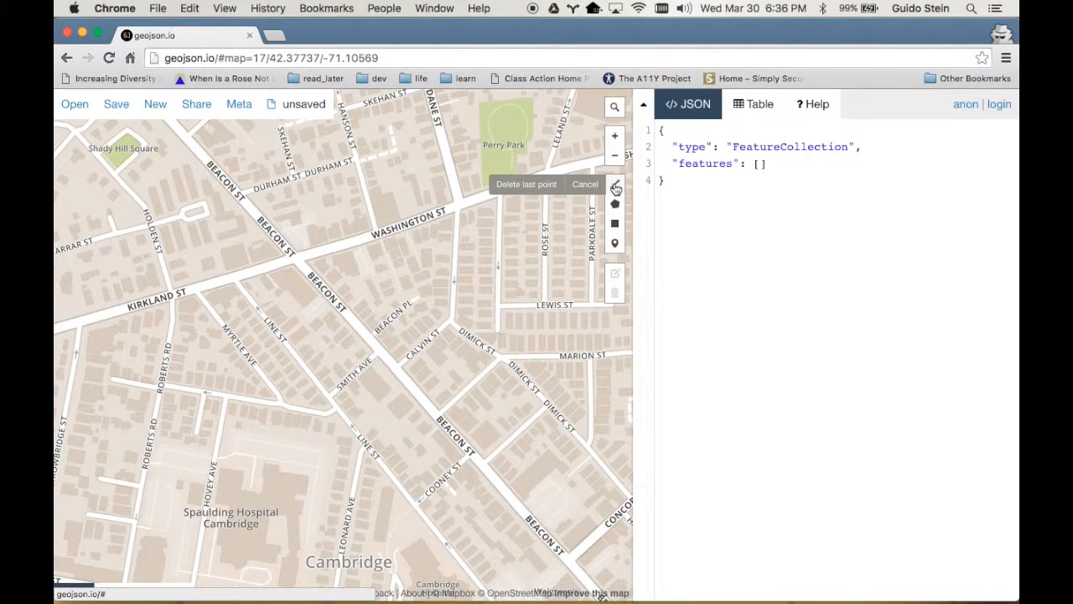
pyautogui.click(295, 263)
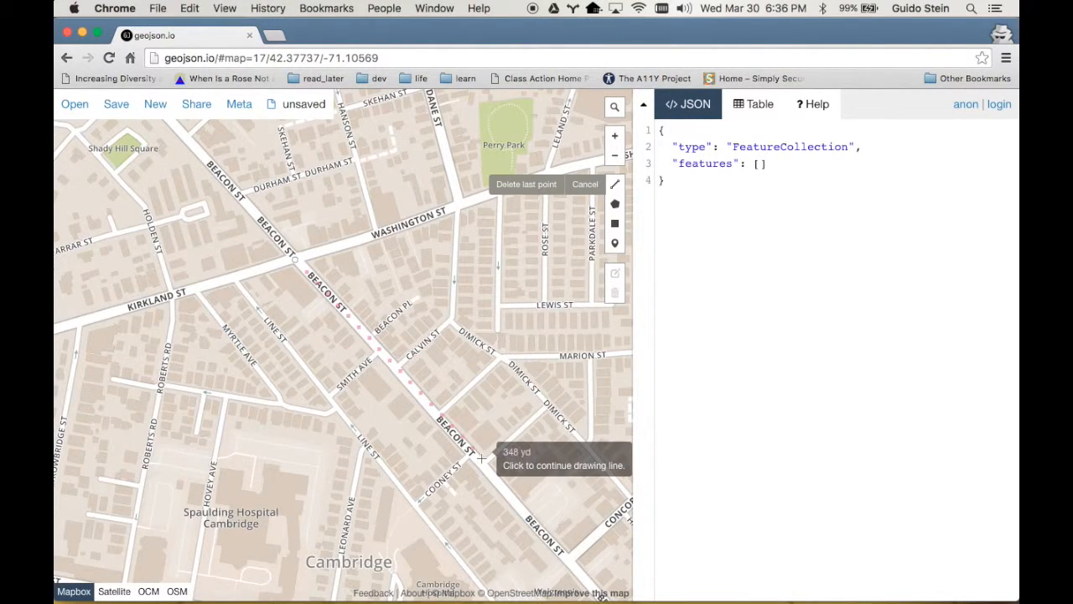
pyautogui.moveTo(188, 340)
pyautogui.mouseDown()
pyautogui.moveTo(421, 368)
pyautogui.moveTo(560, 341)
pyautogui.mouseUp()
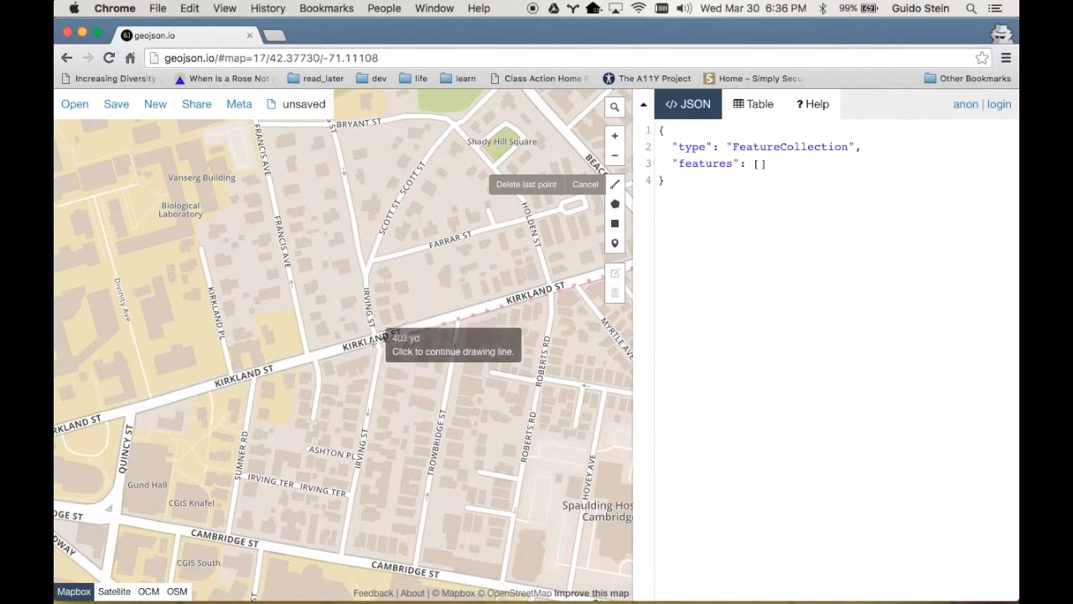
pyautogui.click(378, 338)
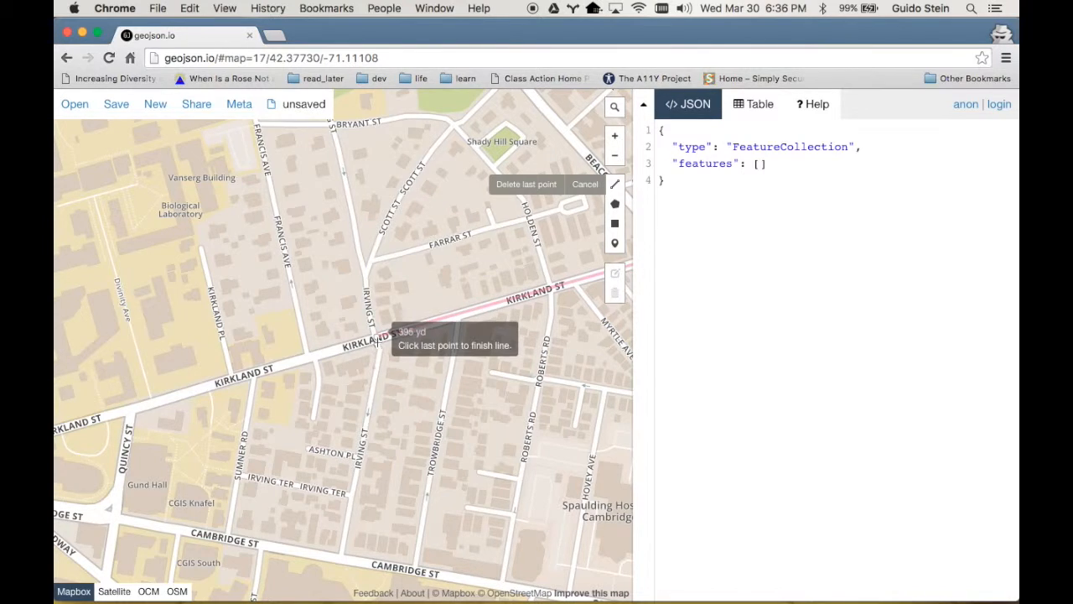
pyautogui.click(337, 556)
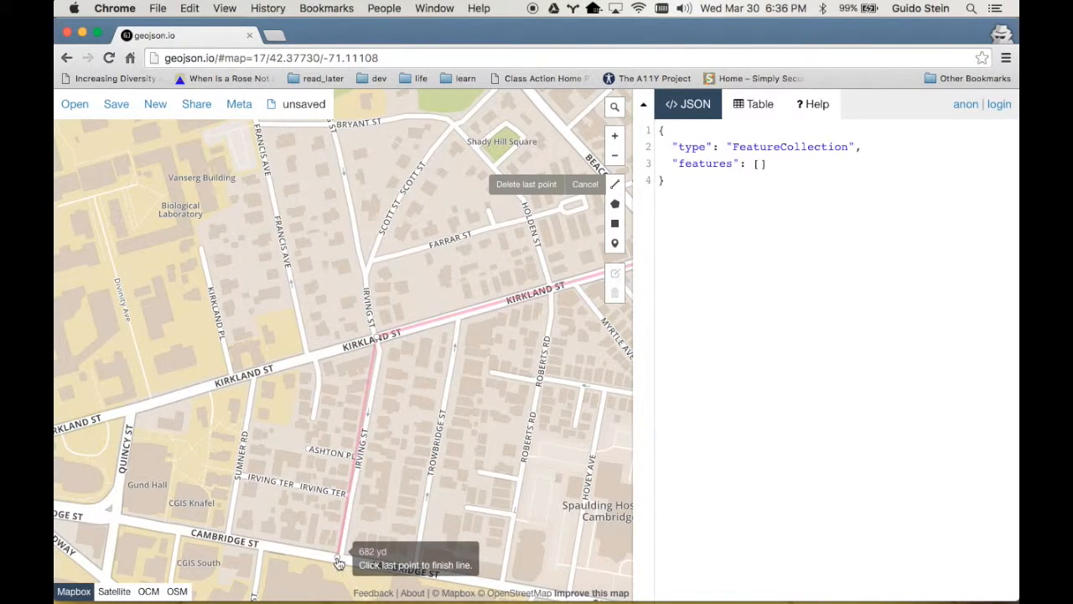
pyautogui.click(117, 518)
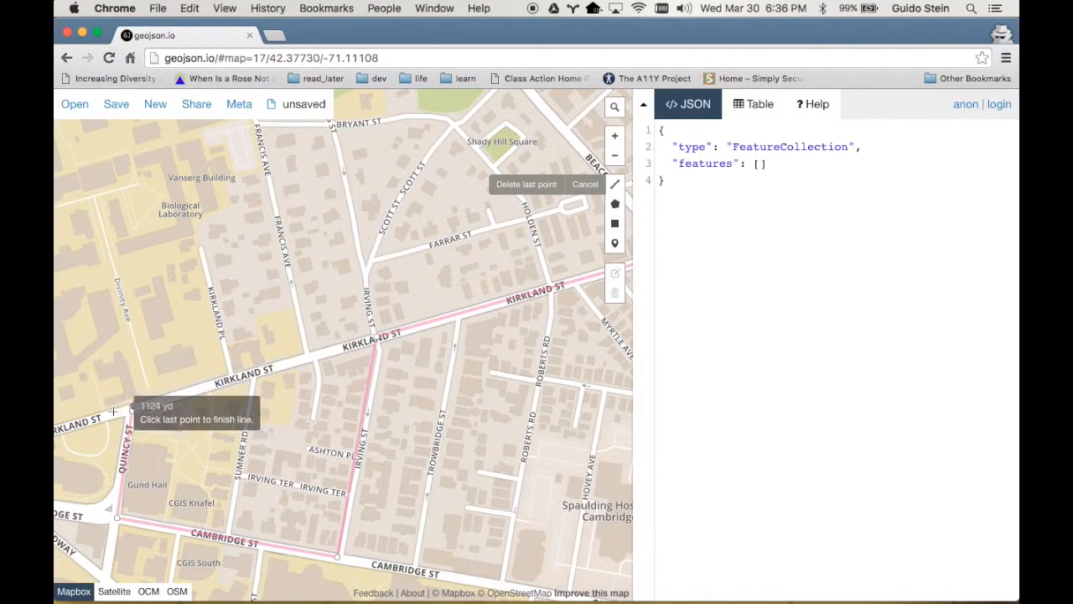
# Continue the line from Quincy St along Kirkland St to Oxford St and follow Oxford St up to Beacon St
pyautogui.moveTo(102, 377); pyautogui.dragTo(537, 322)
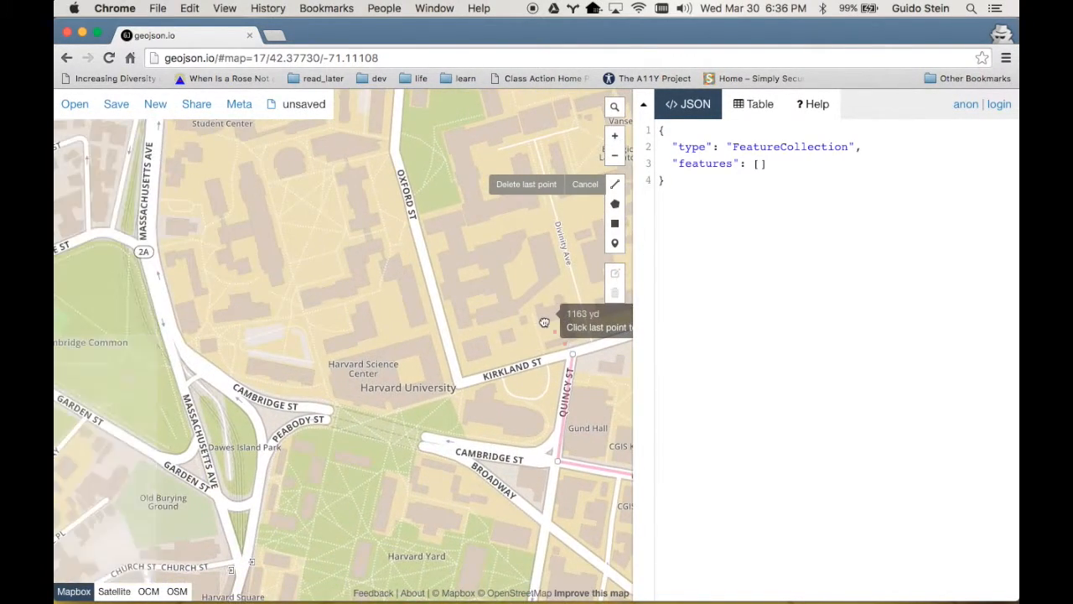
pyautogui.click(467, 380)
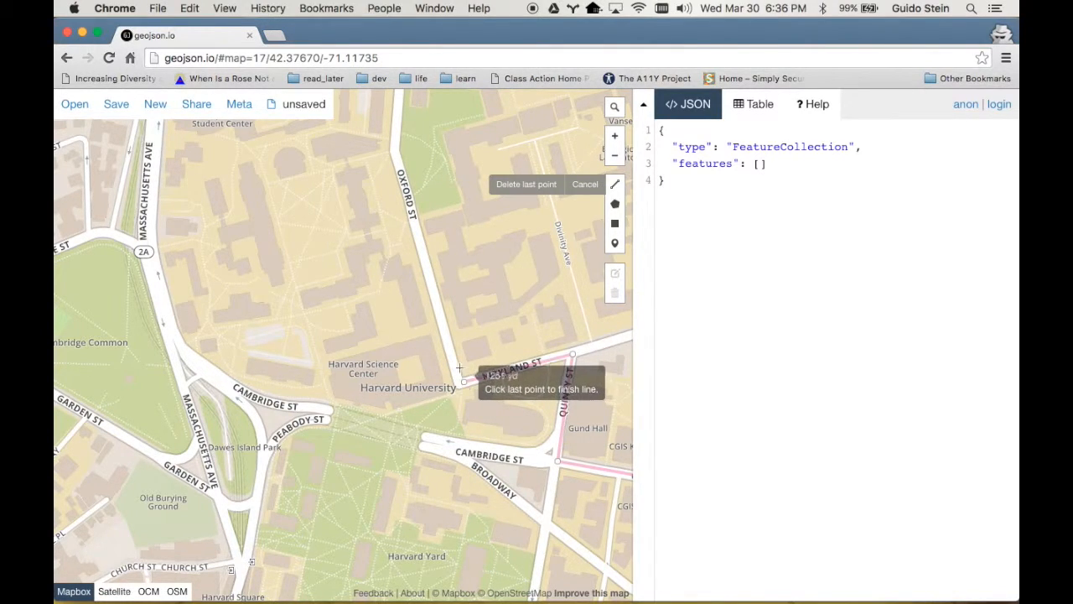
pyautogui.moveTo(390, 168); pyautogui.dragTo(411, 329)
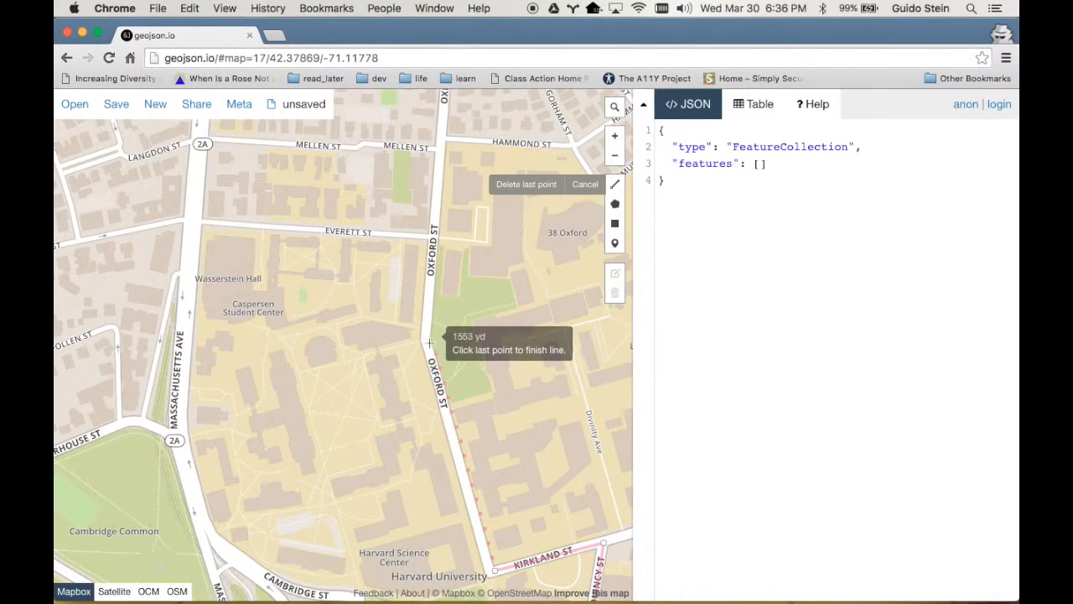
pyautogui.moveTo(445, 180); pyautogui.dragTo(434, 427)
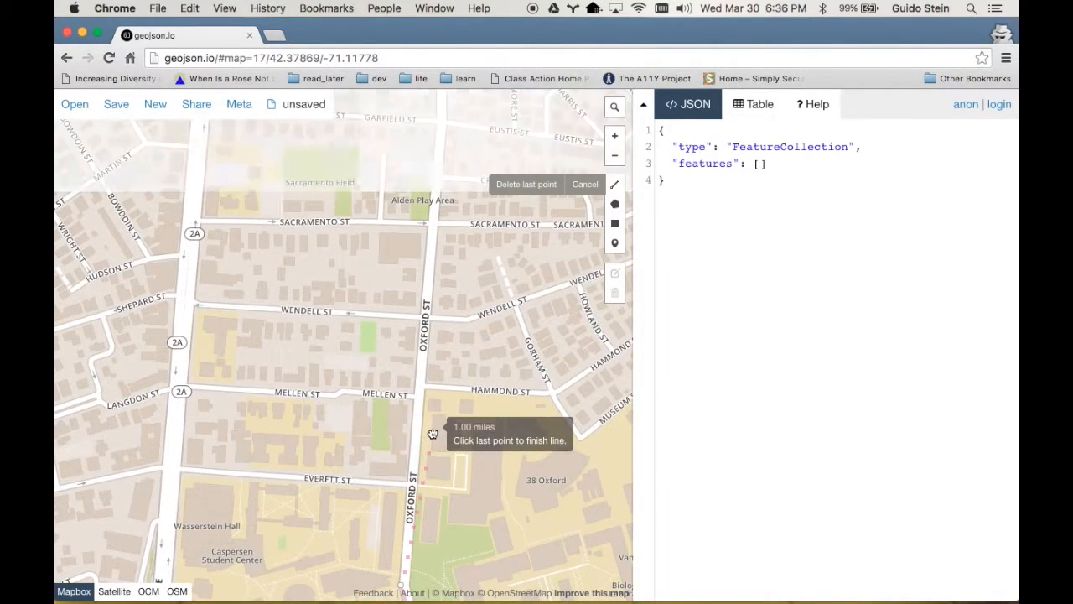
pyautogui.click(431, 219)
pyautogui.moveTo(442, 190); pyautogui.dragTo(394, 444)
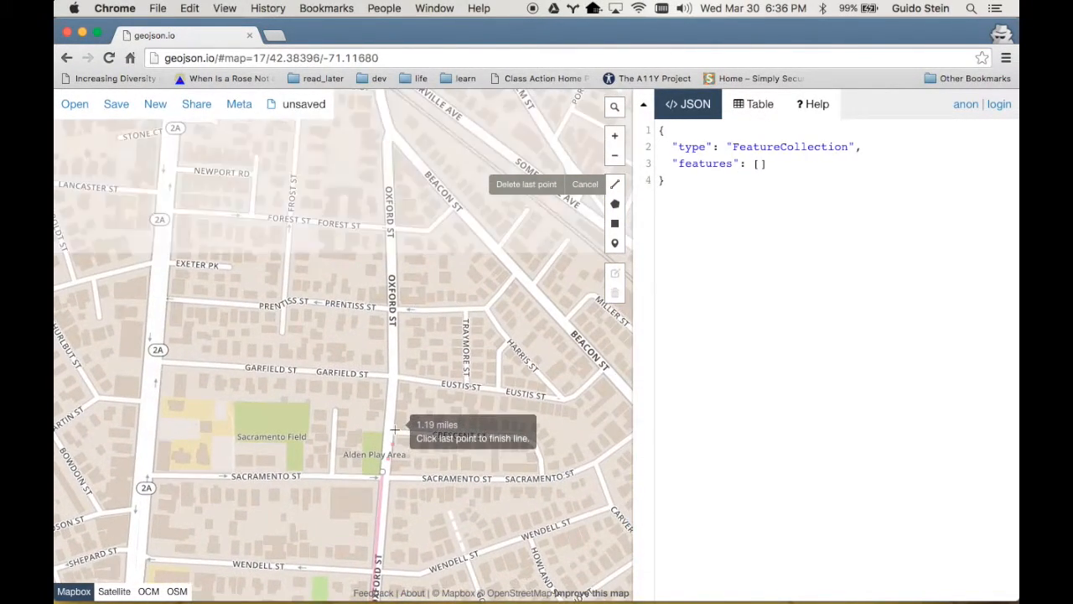
pyautogui.click(393, 375)
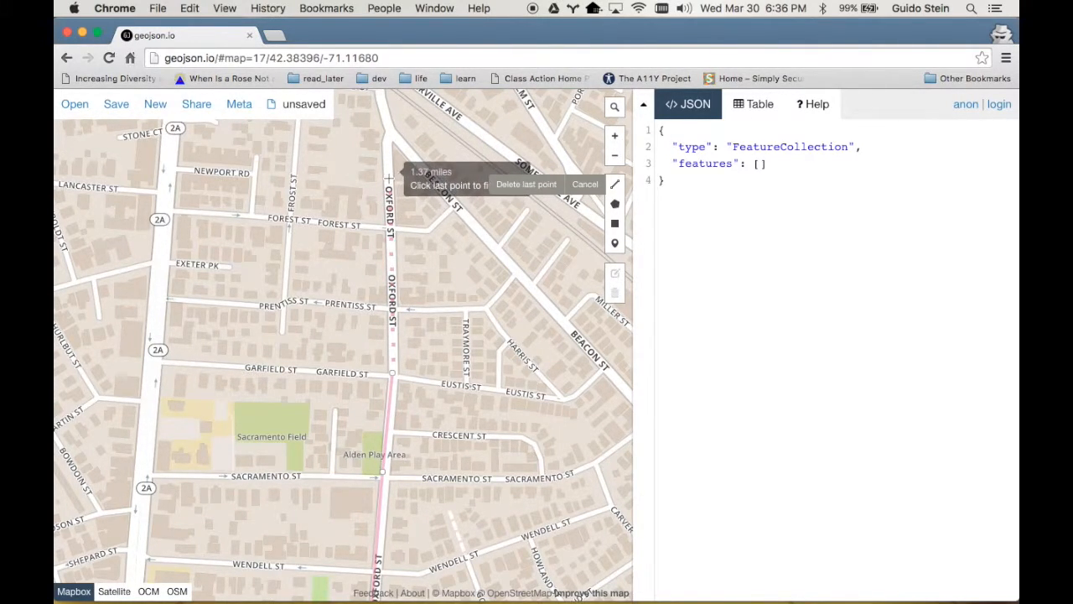
pyautogui.click(385, 153)
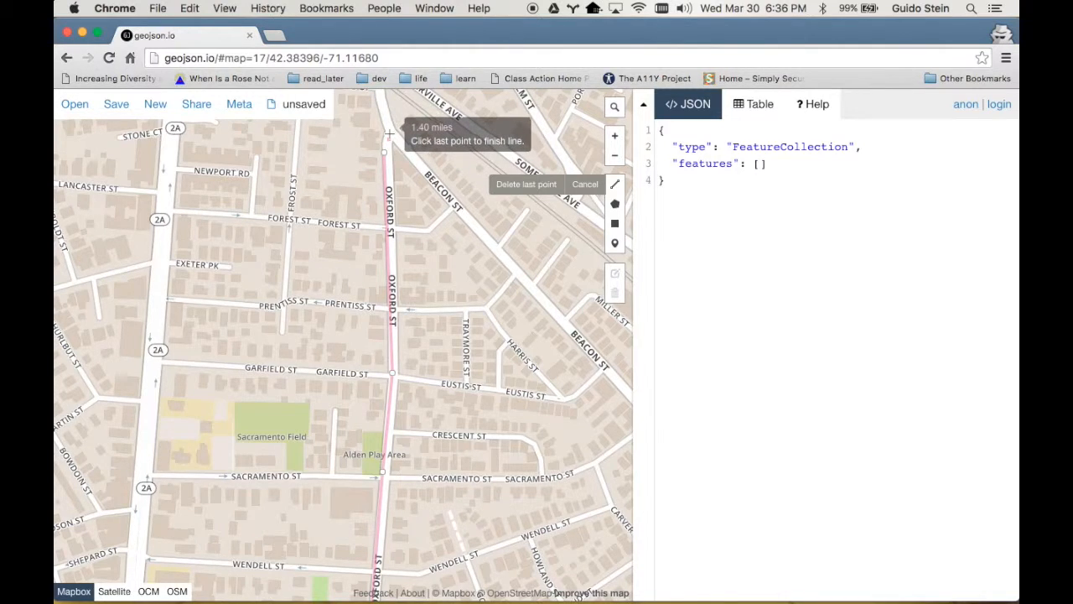
# Trace the line along Beacon St back to the starting intersection at Kirkland St and finish it
pyautogui.moveTo(437, 215); pyautogui.dragTo(334, 145)
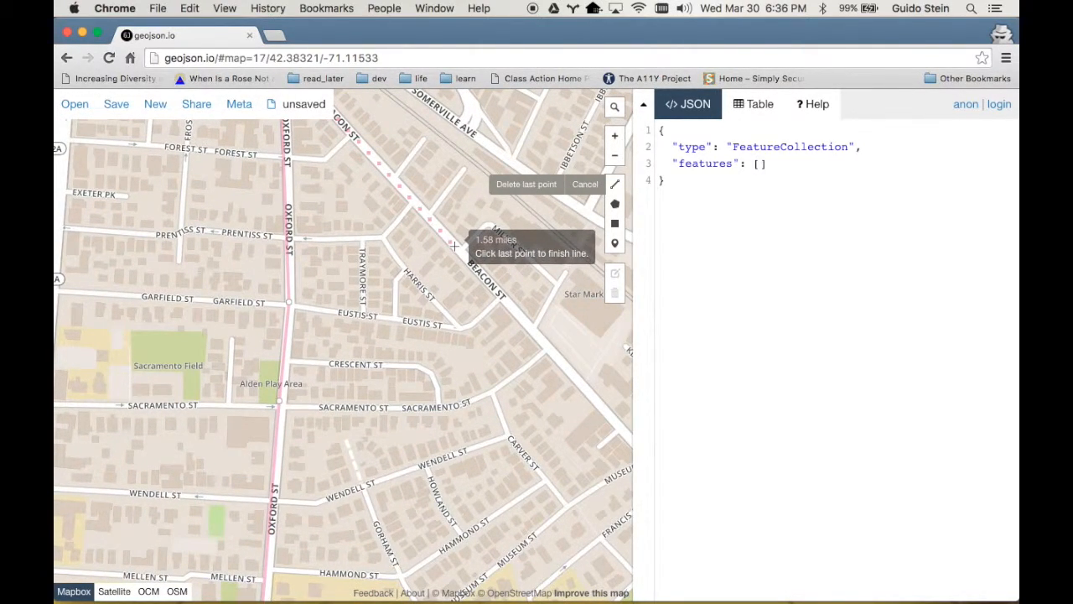
pyautogui.moveTo(503, 311); pyautogui.dragTo(335, 271)
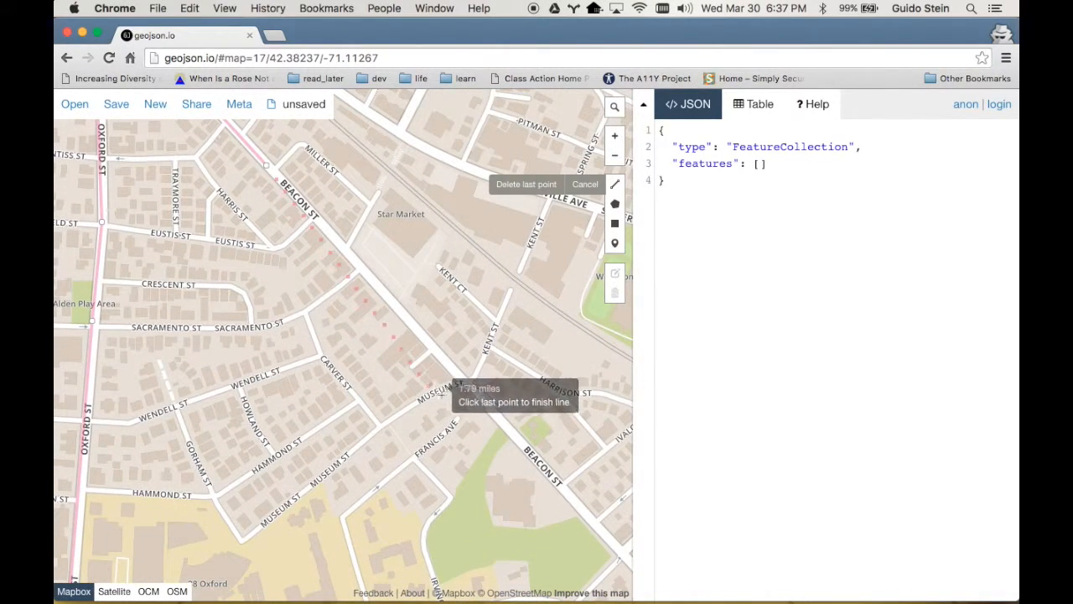
pyautogui.click(468, 386)
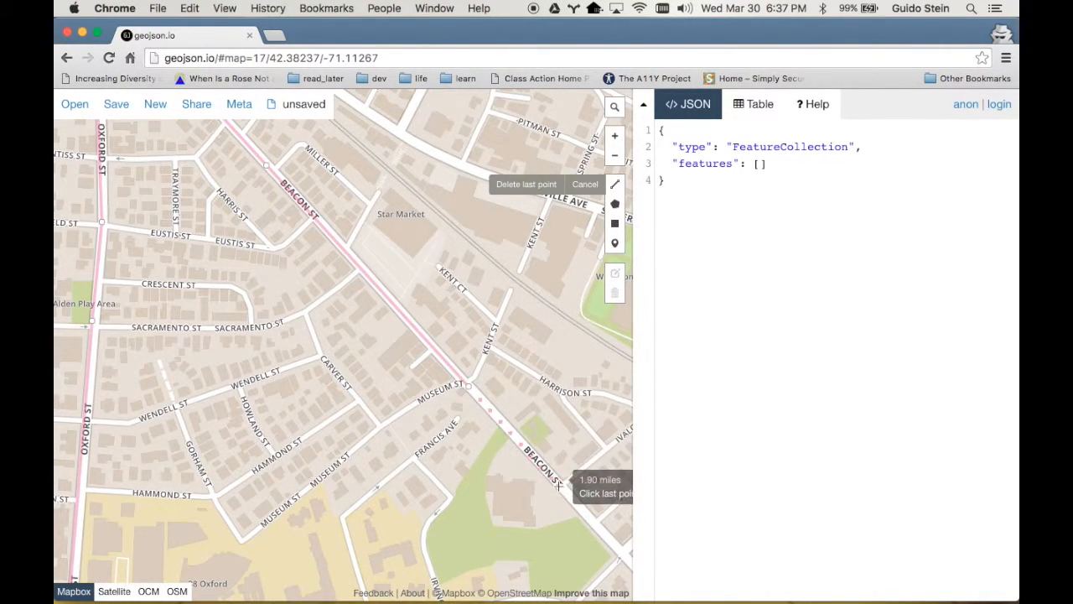
pyautogui.moveTo(558, 484); pyautogui.dragTo(444, 298)
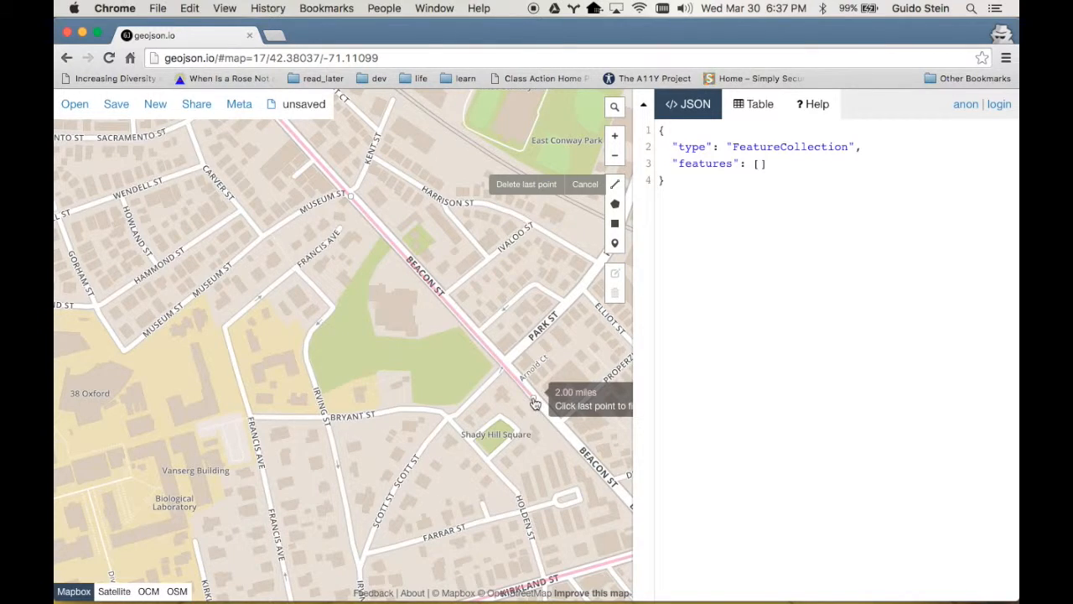
pyautogui.click(534, 400)
pyautogui.moveTo(521, 433); pyautogui.dragTo(273, 311)
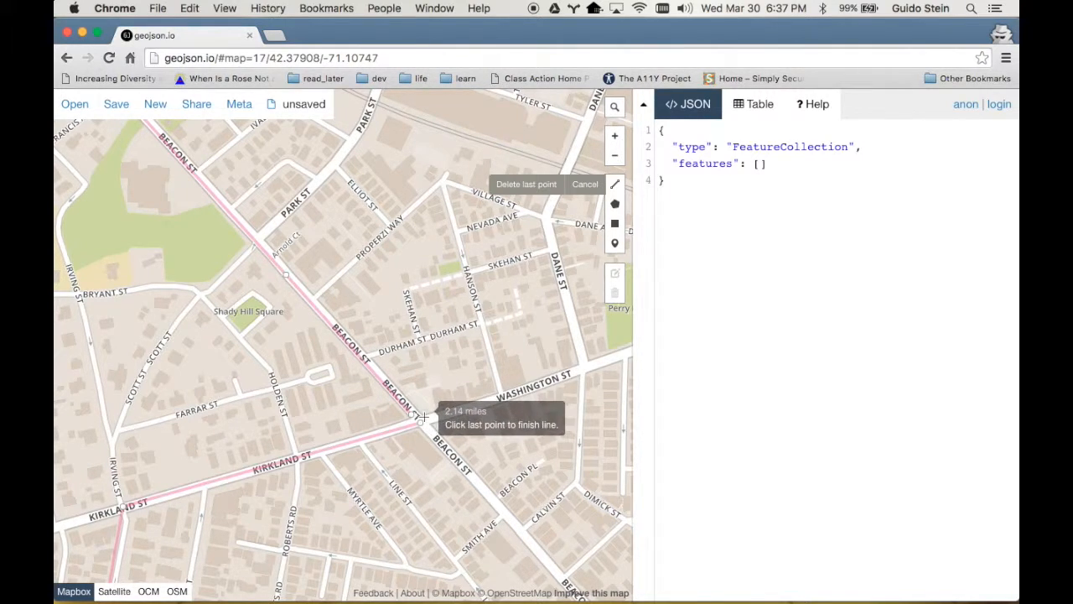
pyautogui.click(414, 420)
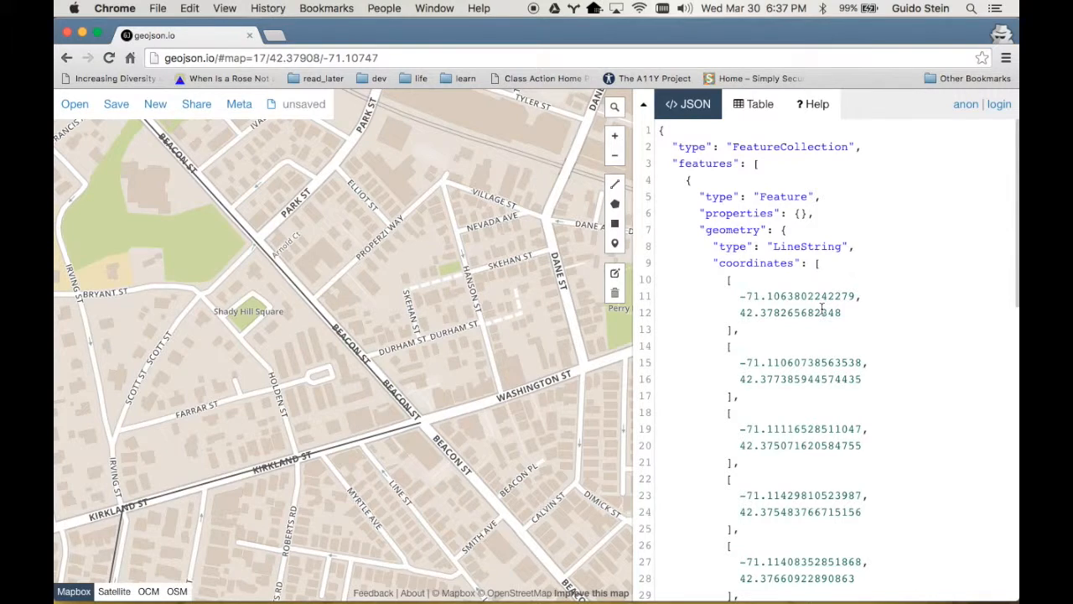
# Replace the line's last coordinate pair in the JSON with a copy of its first pair, -71.1063802242279, 42.378265682348
pyautogui.moveTo(658, 296); pyautogui.dragTo(658, 328)
pyautogui.press('super+c')
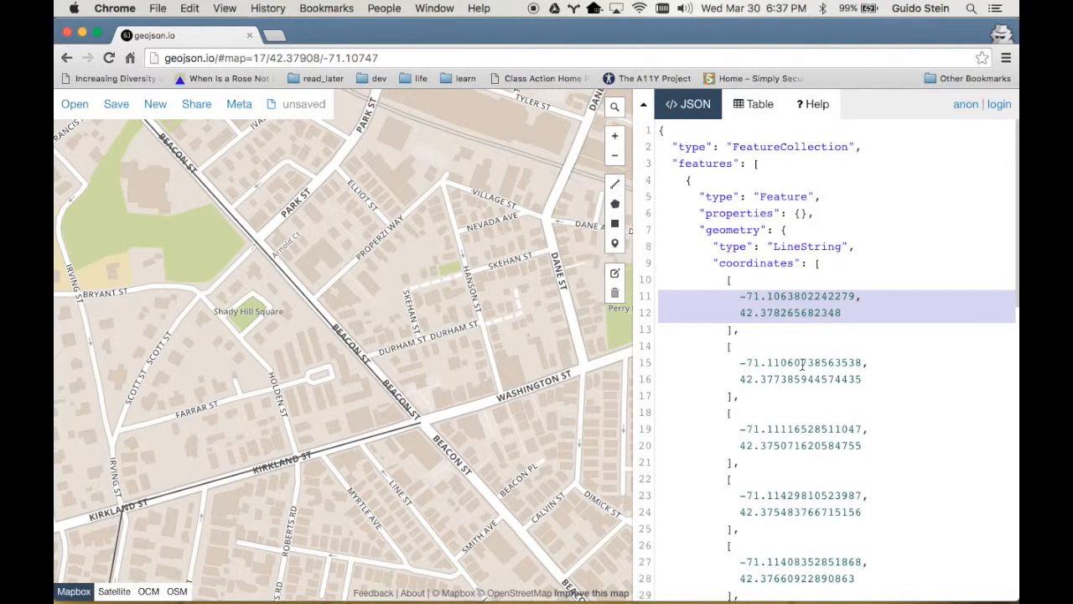
pyautogui.scroll(-10, 802, 365)
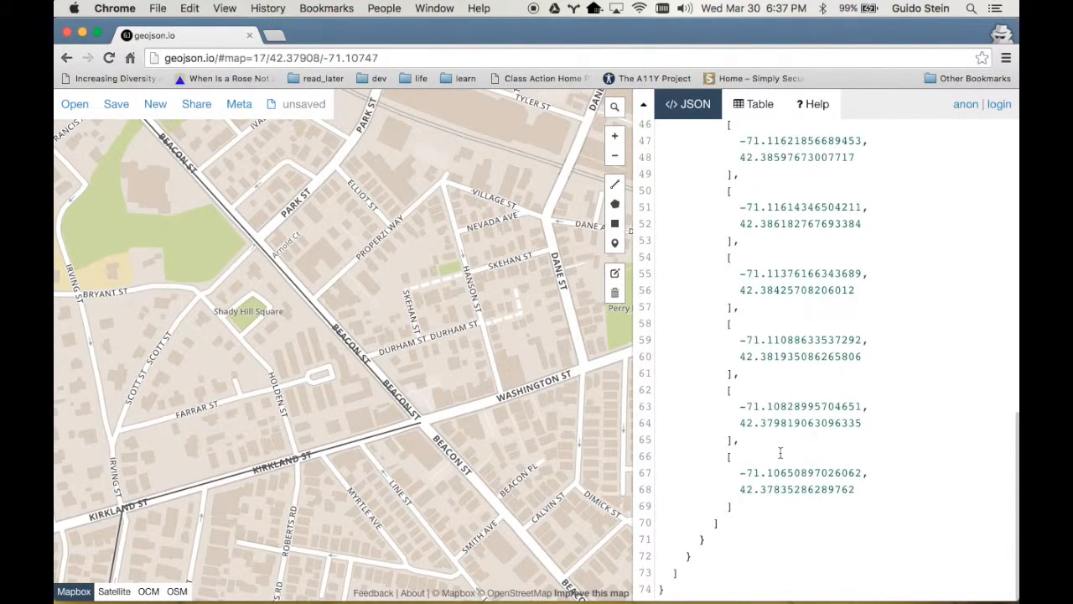
pyautogui.moveTo(658, 472); pyautogui.dragTo(658, 506)
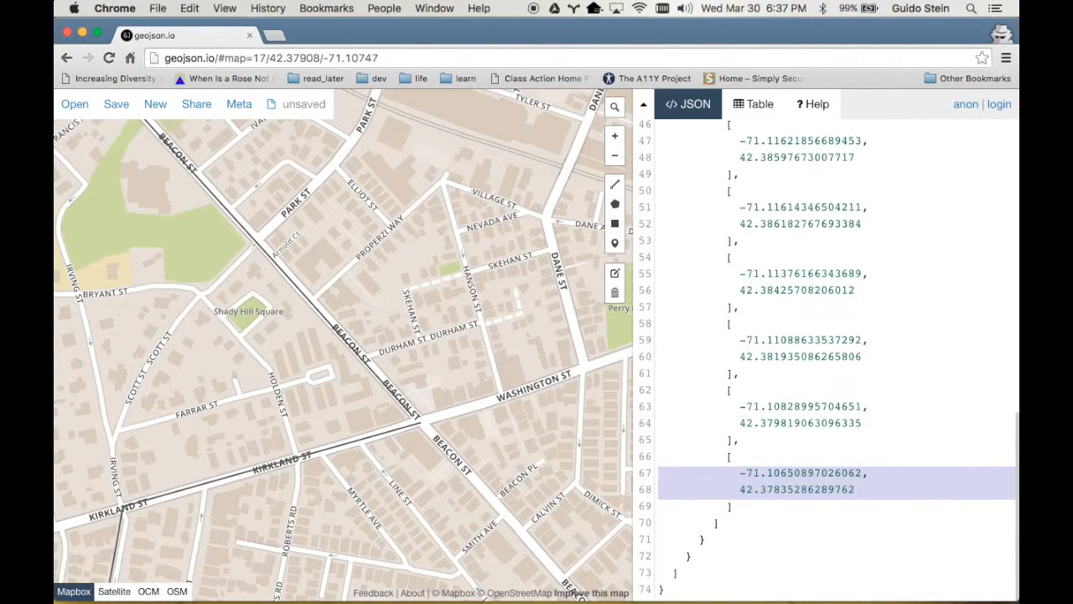
pyautogui.press('super+v')
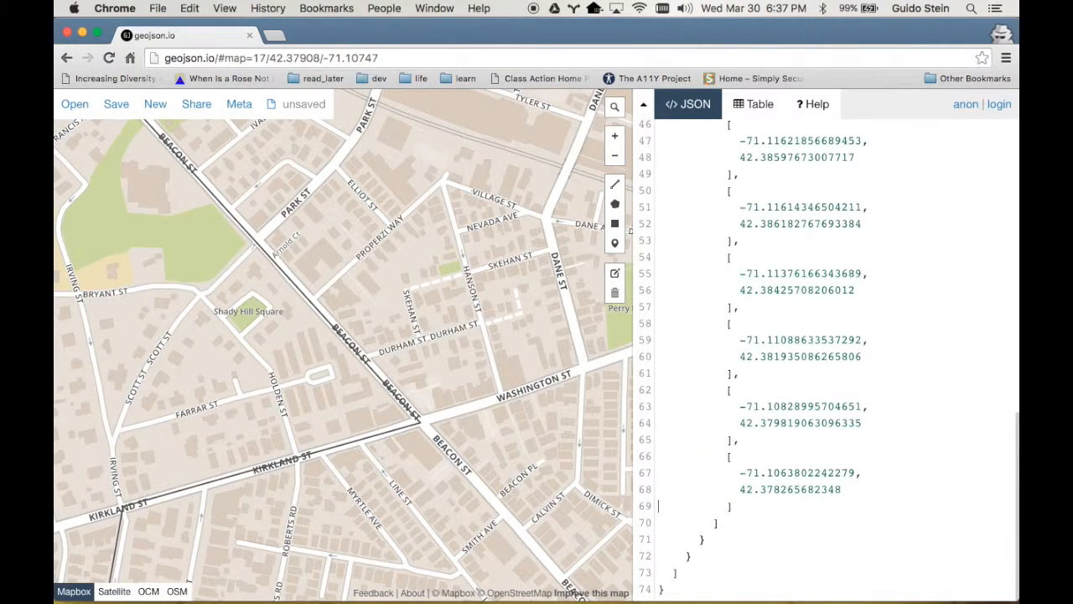
# Reposition the line's last vertex slightly at the Beacon St and Washington St intersection and save the geometry edit
pyautogui.scroll(3, 413, 430)
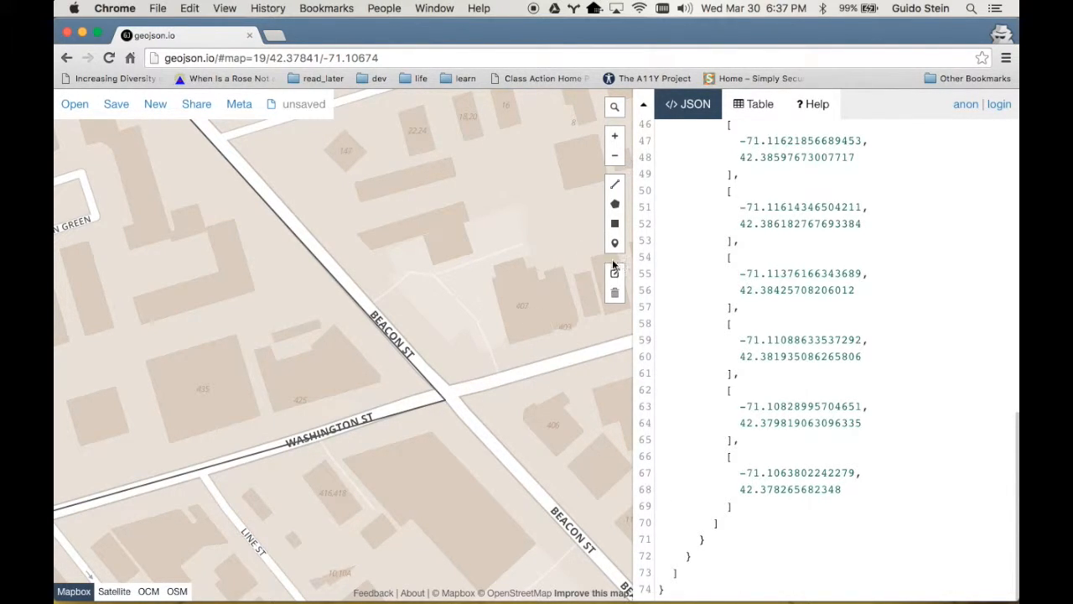
pyautogui.click(364, 314)
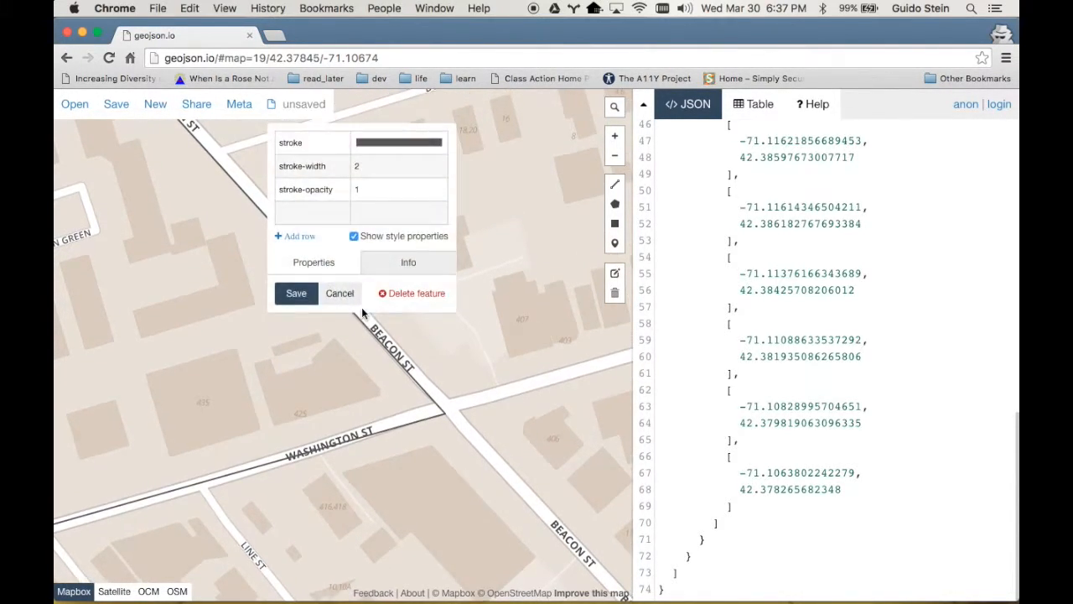
pyautogui.click(464, 349)
pyautogui.click(614, 274)
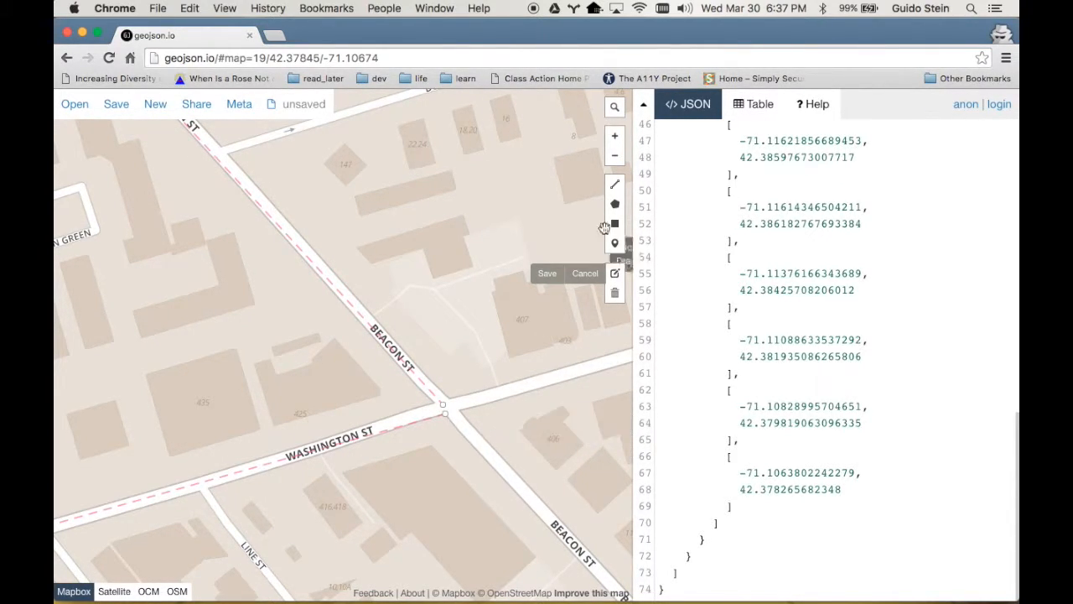
pyautogui.click(548, 273)
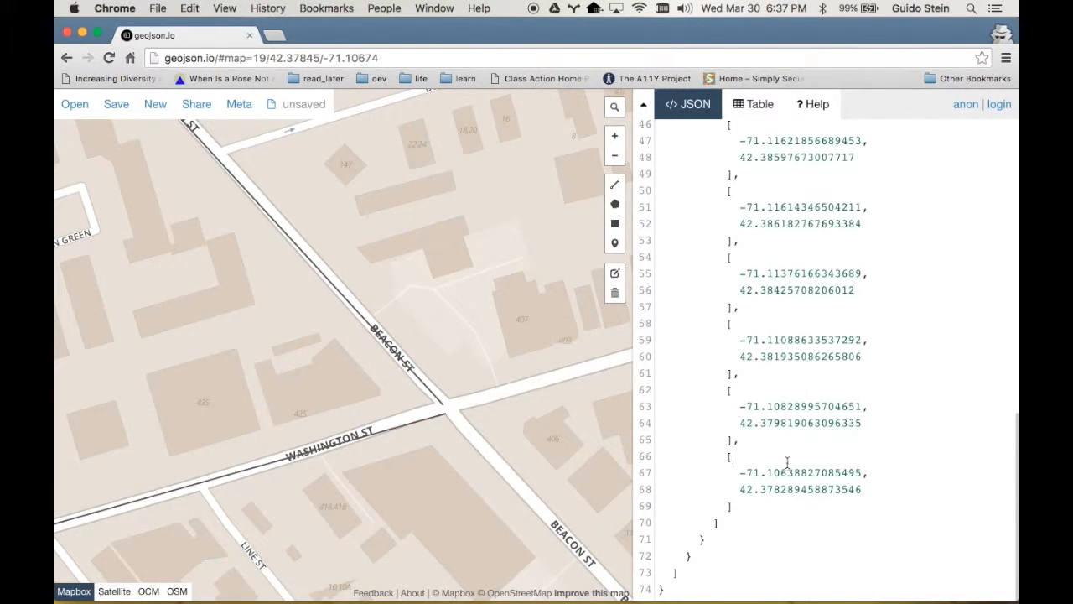
# Replace the line's first coordinate pair in the JSON with a copy of its last pair, -71.10638827085495, 42.378289458873546
pyautogui.hotkey('shift', 'Down')
pyautogui.hotkey('shift', 'Down')
pyautogui.press('super+c')
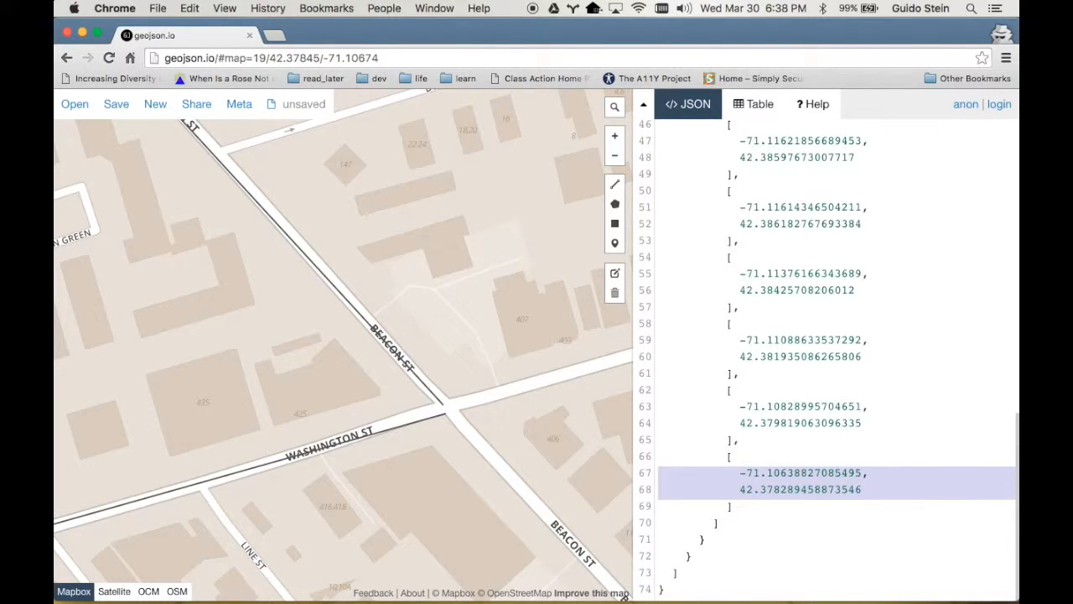
pyautogui.scroll(9, 834, 389)
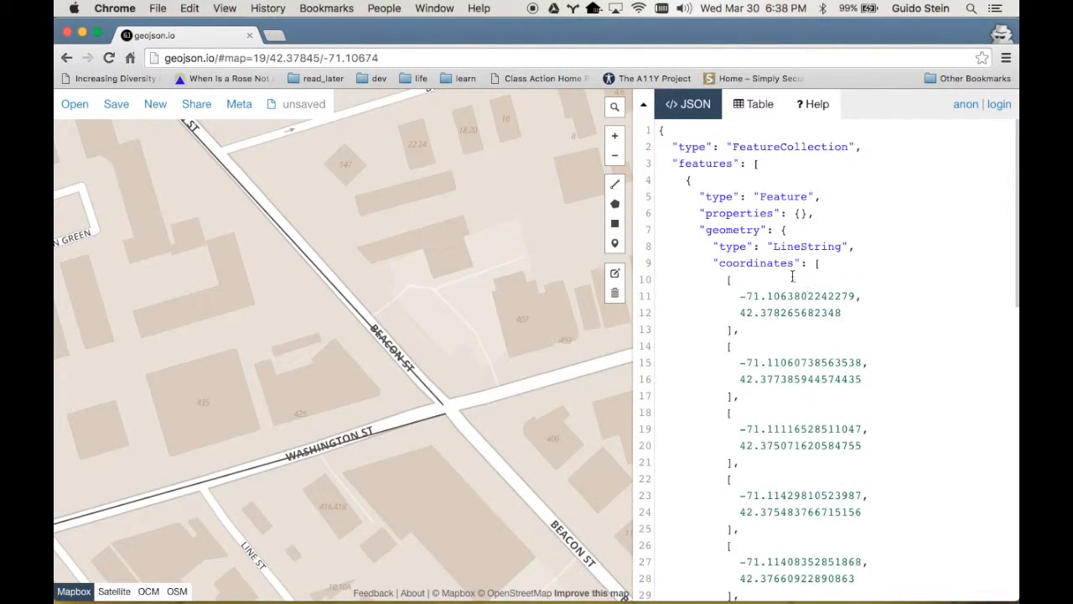
pyautogui.hotkey('shift', 'Down')
pyautogui.hotkey('shift', 'Down')
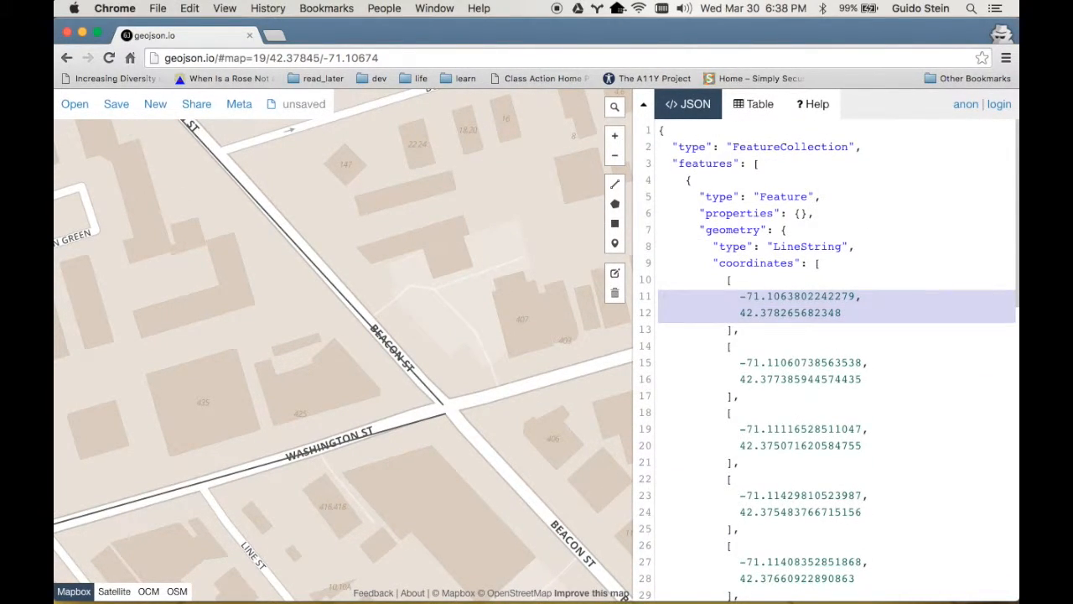
pyautogui.press('super+v')
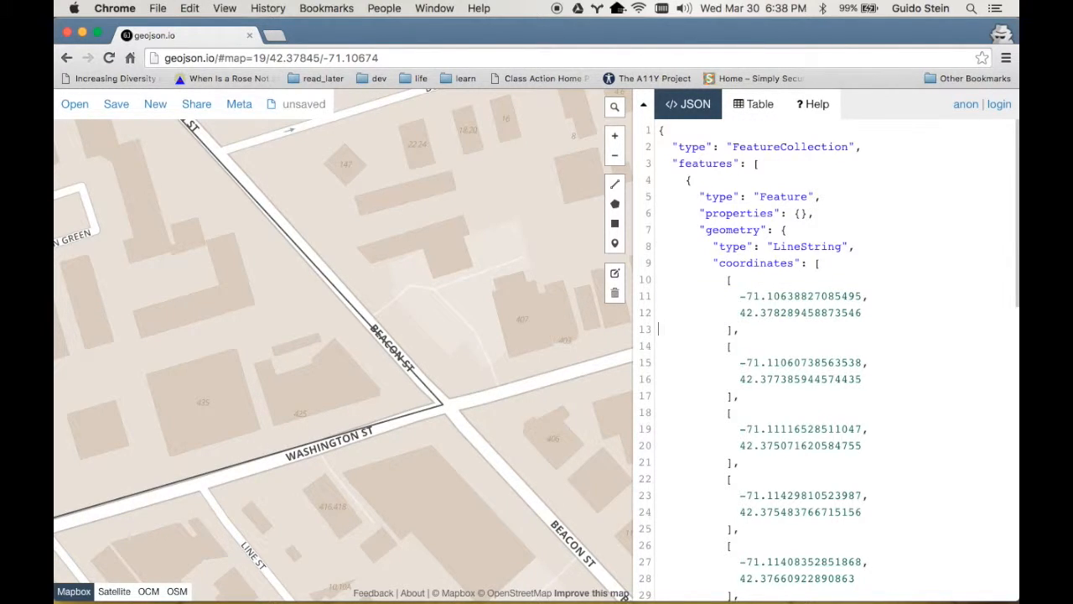
# Start editing the line's geometry and move its vertex at Kirkland St and Irving St onto the centre of the intersection
pyautogui.click(614, 273)
pyautogui.moveTo(246, 385); pyautogui.dragTo(490, 242)
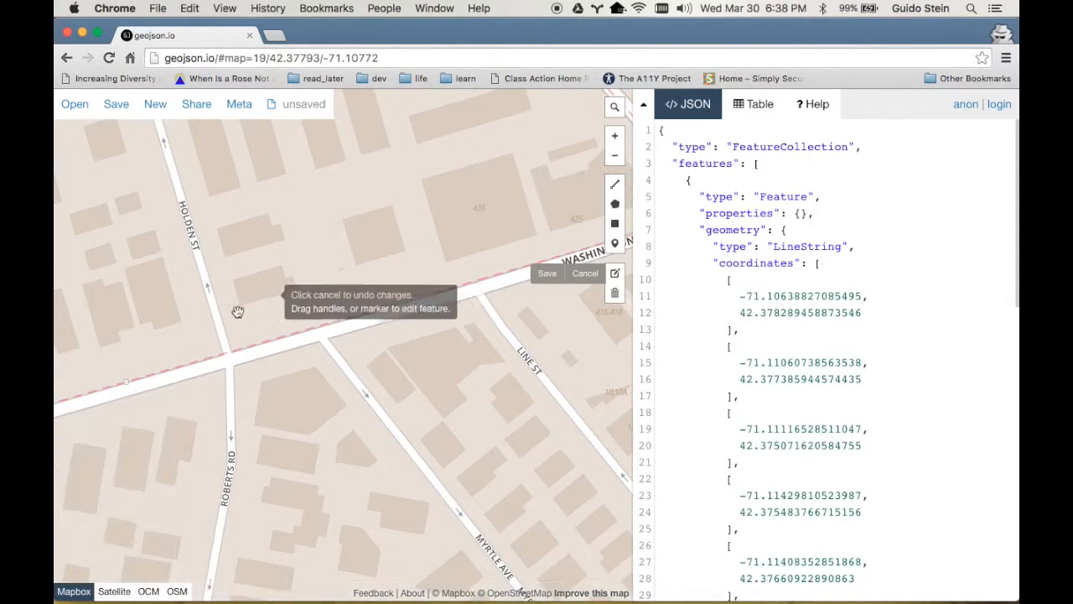
pyautogui.moveTo(170, 347); pyautogui.dragTo(431, 343)
pyautogui.moveTo(284, 390); pyautogui.dragTo(511, 276)
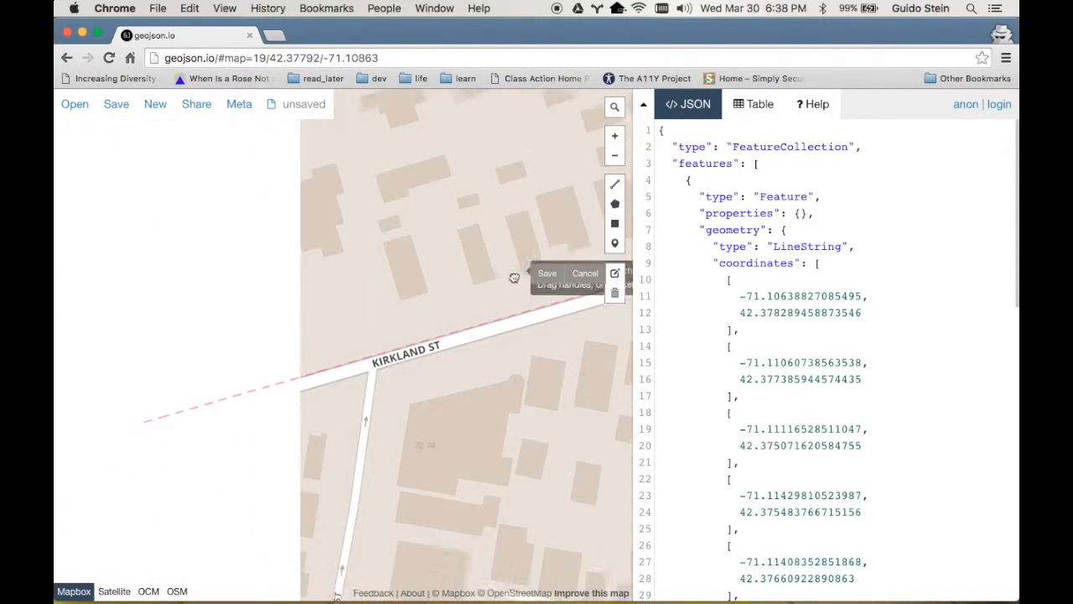
pyautogui.moveTo(318, 311); pyautogui.dragTo(436, 165)
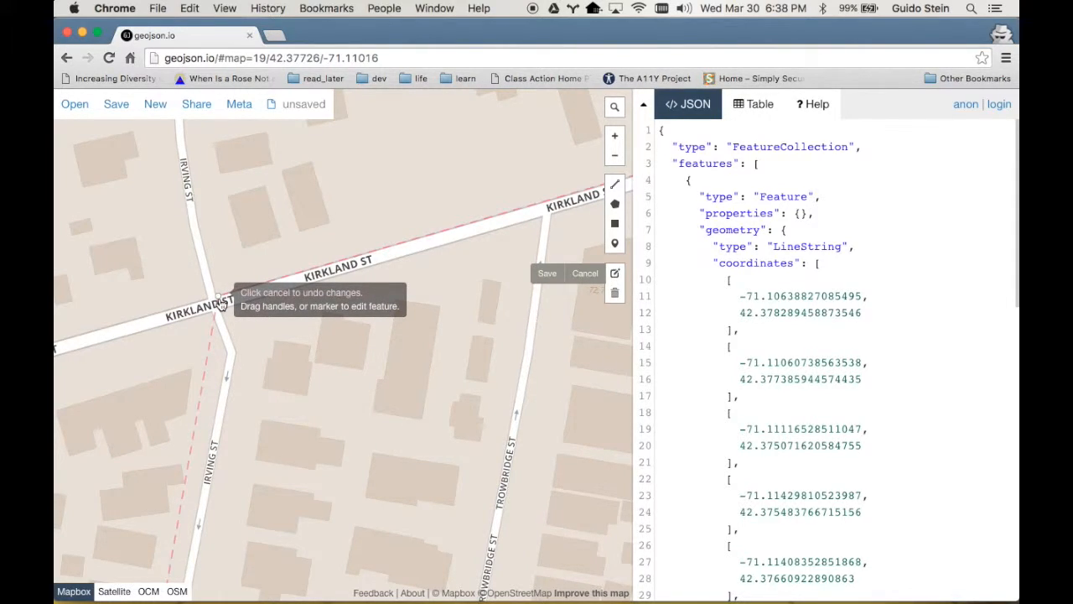
pyautogui.moveTo(220, 303); pyautogui.dragTo(213, 309)
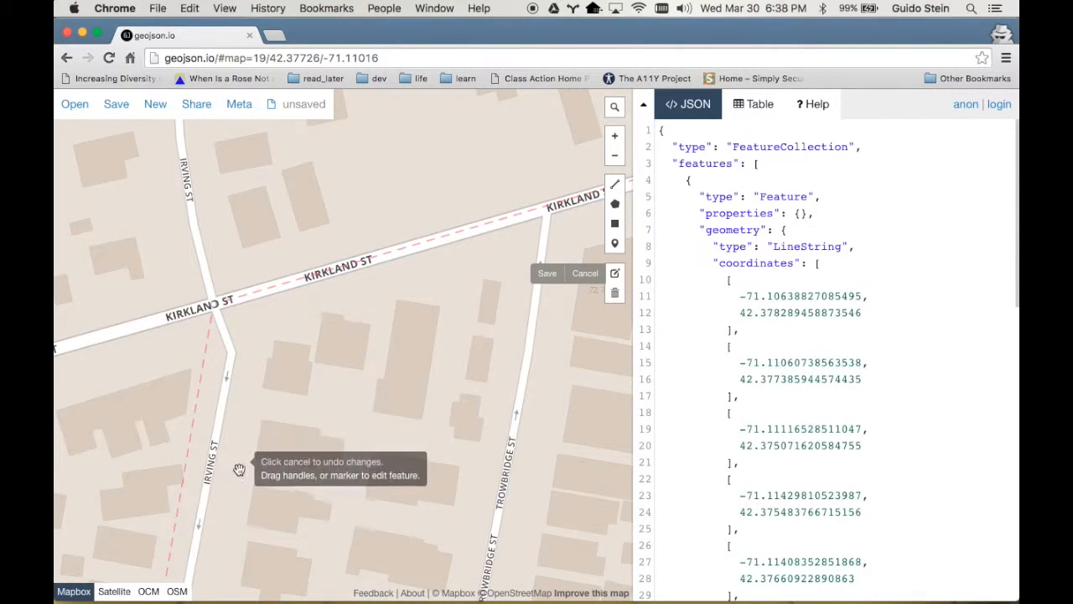
# Add a vertex to the Irving St segment and move it onto the street's bend just south of Kirkland St
pyautogui.moveTo(239, 467); pyautogui.dragTo(311, 271)
pyautogui.moveTo(276, 461); pyautogui.dragTo(327, 309)
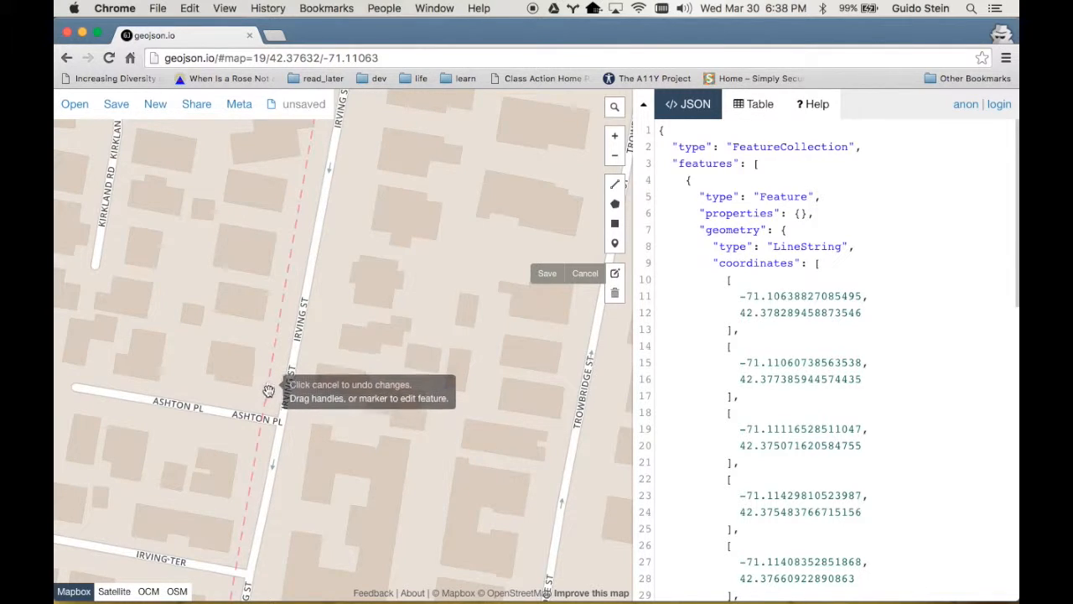
pyautogui.moveTo(270, 395); pyautogui.dragTo(331, 292)
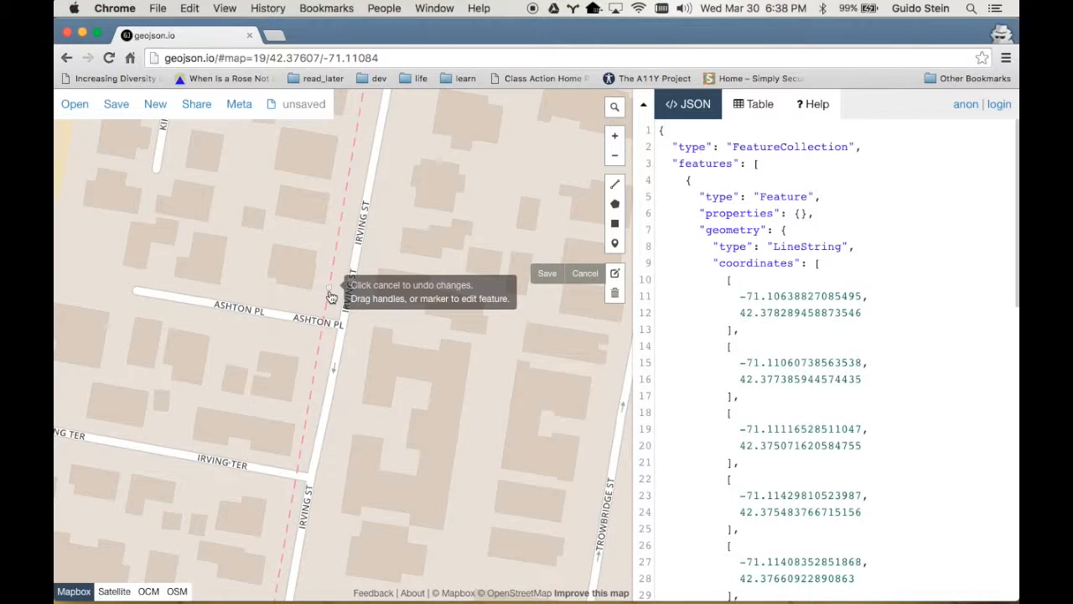
pyautogui.moveTo(331, 296); pyautogui.dragTo(409, 397)
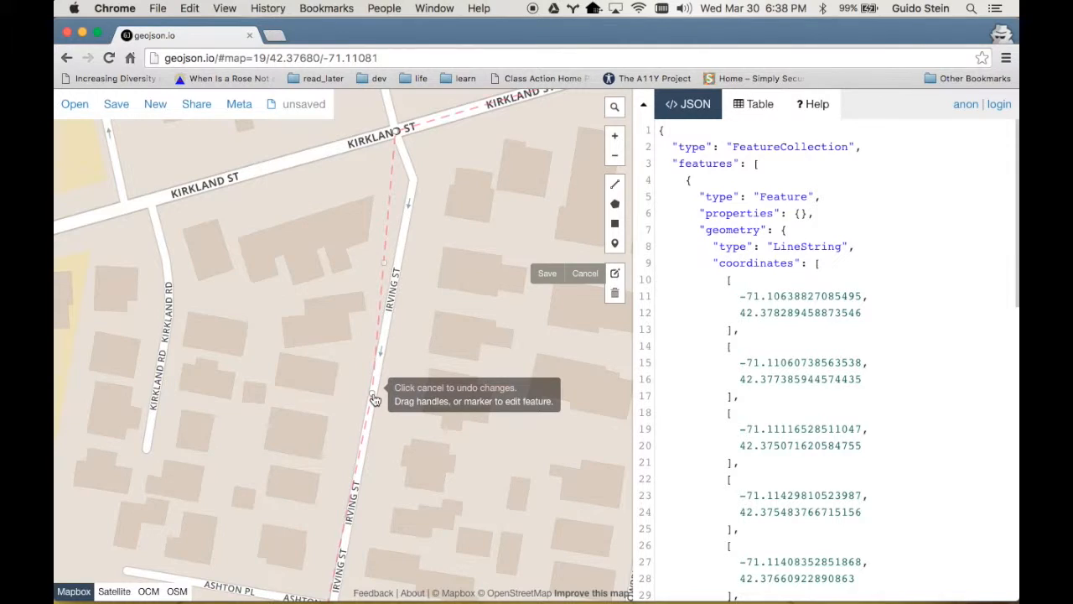
pyautogui.moveTo(376, 399); pyautogui.dragTo(415, 181)
# Move the line's vertex at Irving St and Cambridge St onto the centre of the intersection
pyautogui.moveTo(411, 364); pyautogui.dragTo(458, 137)
pyautogui.moveTo(417, 385); pyautogui.dragTo(462, 112)
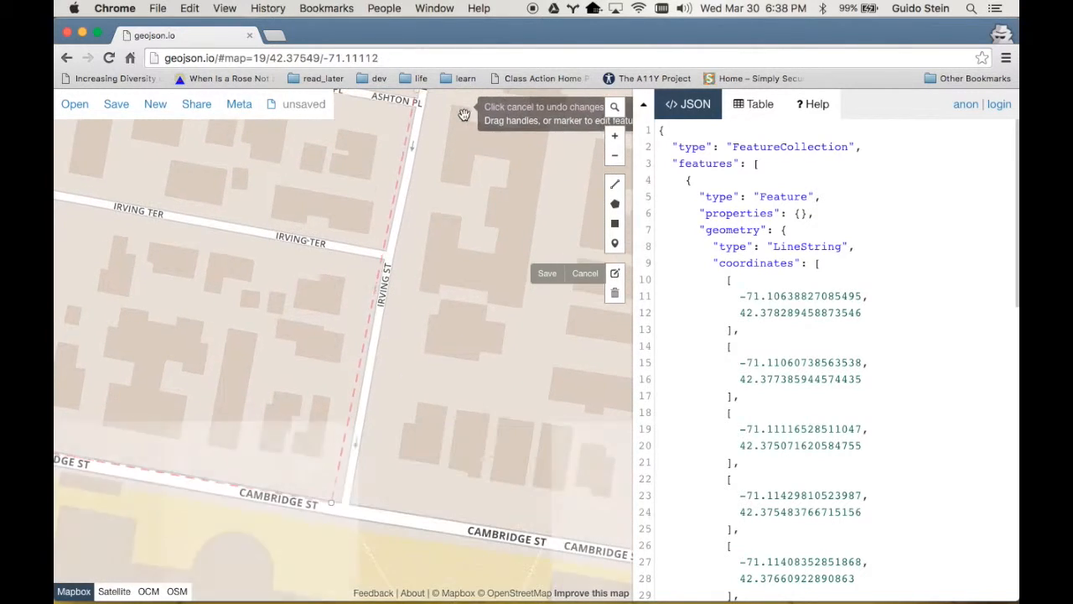
pyautogui.moveTo(411, 340); pyautogui.dragTo(431, 254)
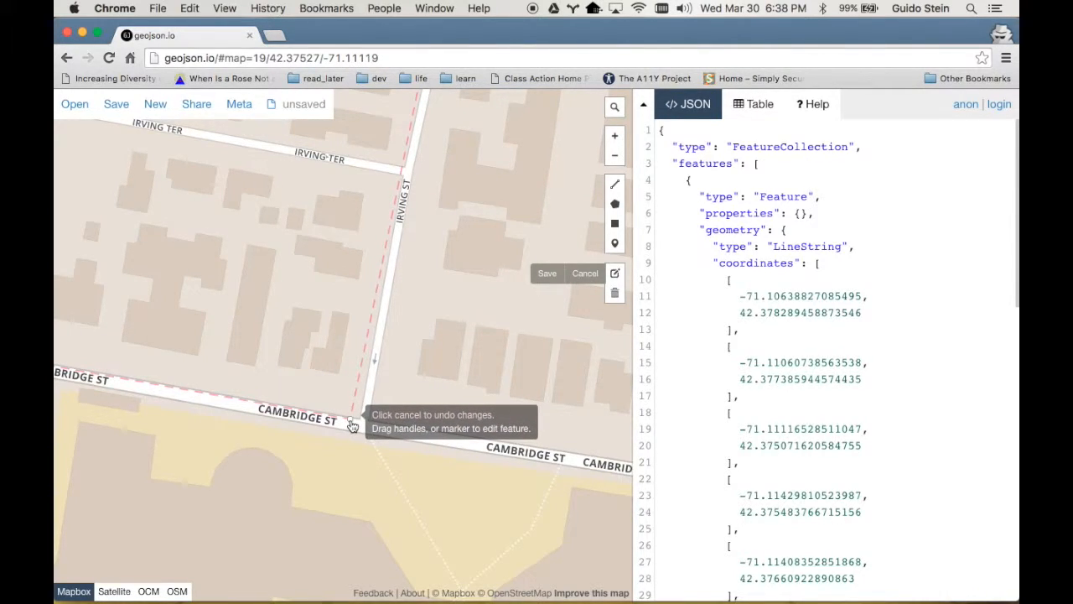
pyautogui.moveTo(352, 423); pyautogui.dragTo(363, 428)
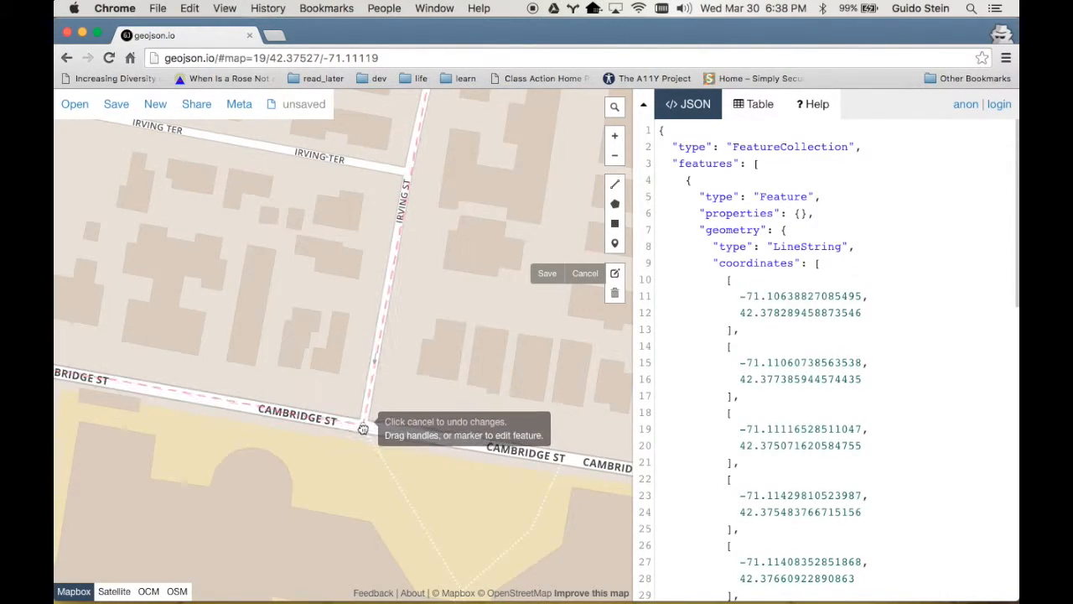
# Move the line's vertex at Cambridge St and Quincy St onto the centre of the intersection
pyautogui.moveTo(297, 374); pyautogui.dragTo(498, 406)
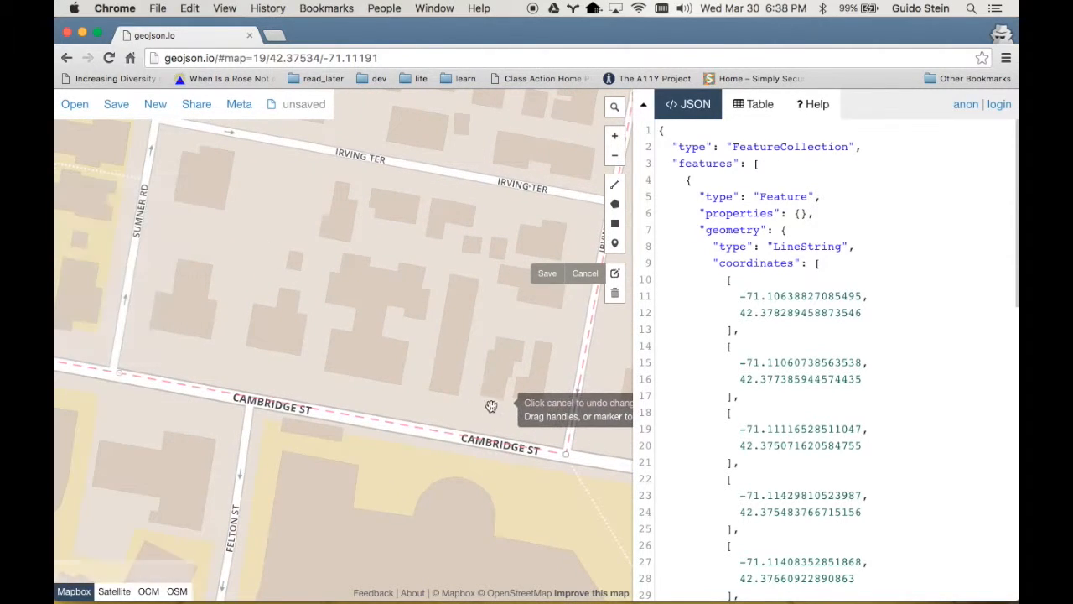
pyautogui.moveTo(374, 344); pyautogui.dragTo(429, 370)
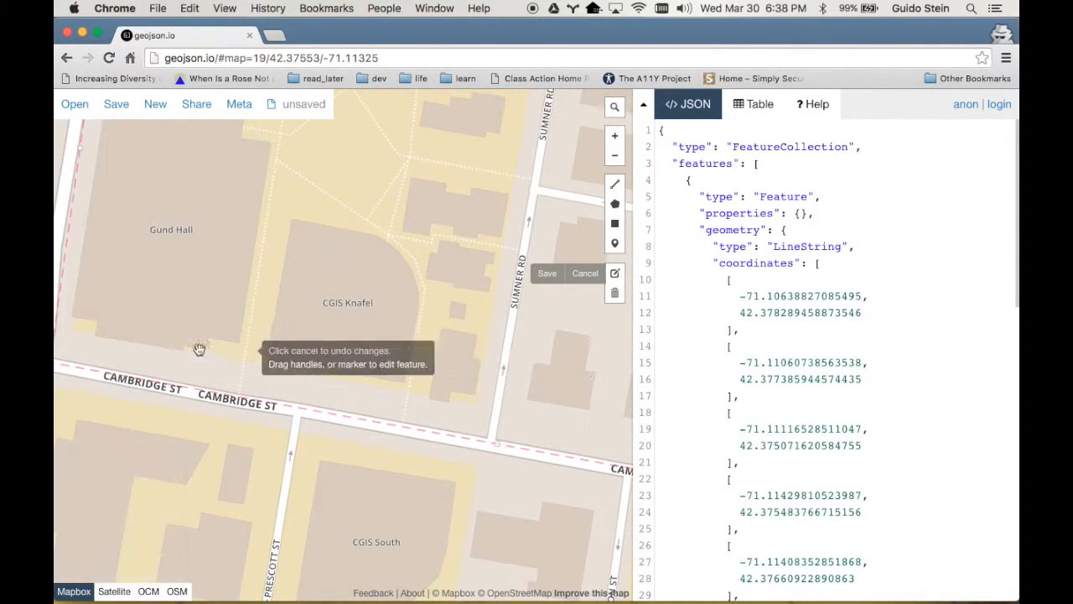
pyautogui.moveTo(183, 342); pyautogui.dragTo(486, 374)
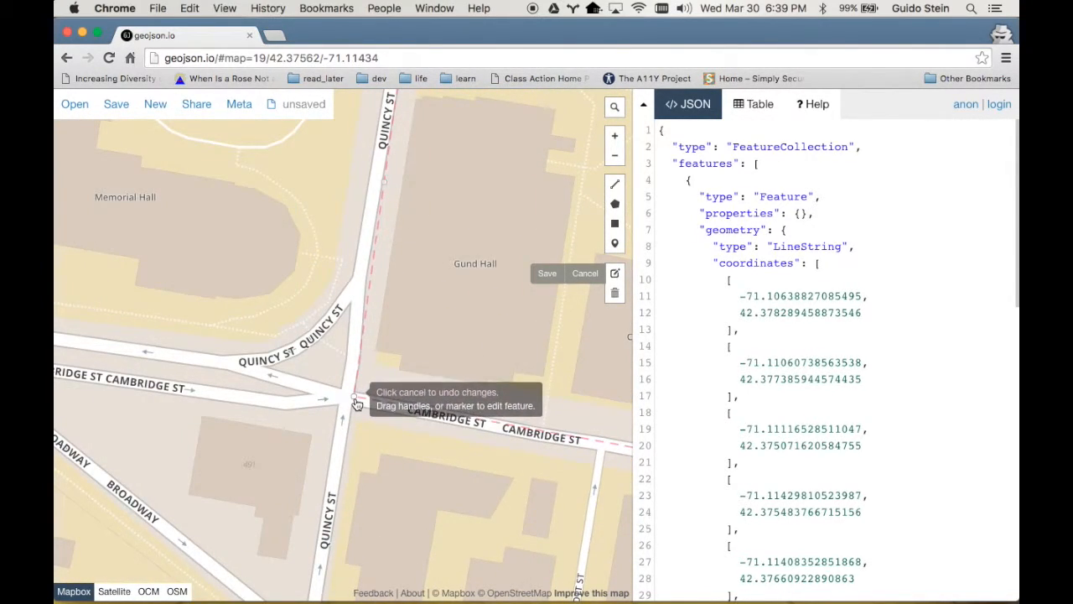
pyautogui.moveTo(356, 399); pyautogui.dragTo(346, 397)
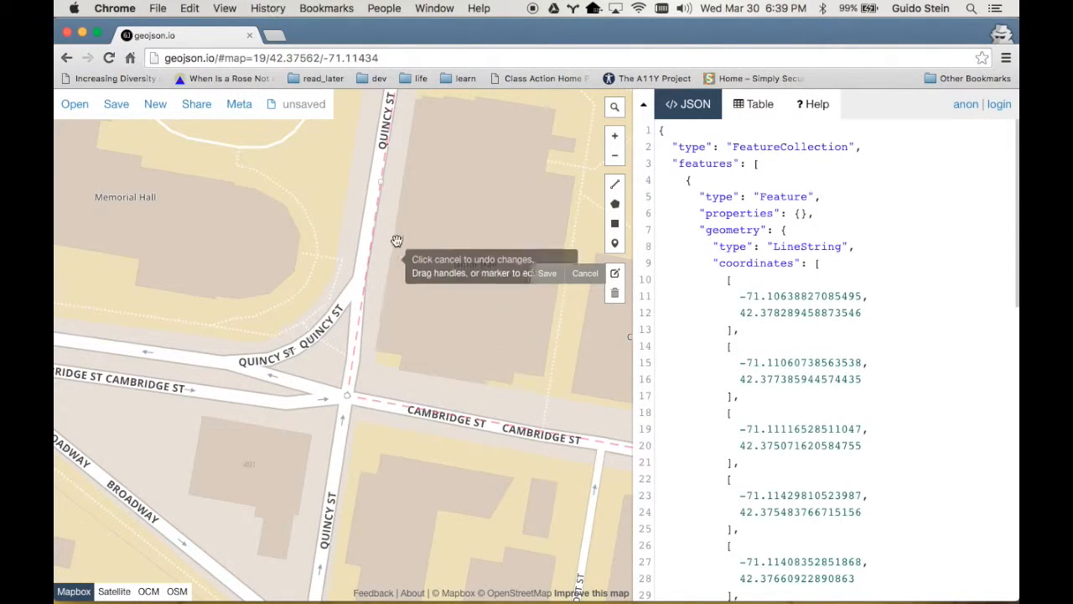
# Move the vertex at the western end of Kirkland St onto the street corner northwest of Memorial Hall
pyautogui.moveTo(400, 227); pyautogui.dragTo(397, 455)
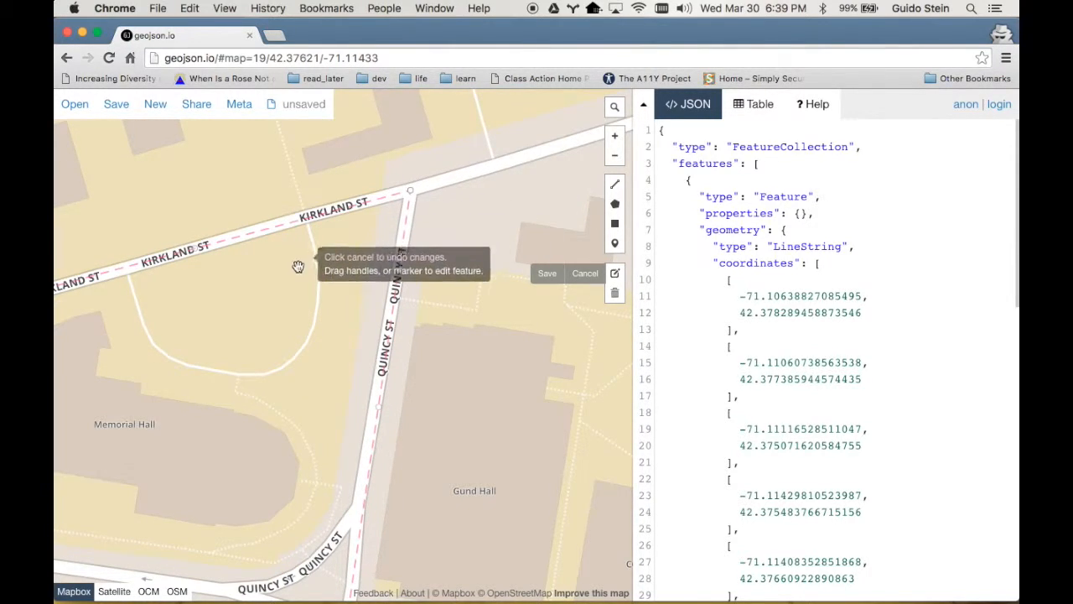
pyautogui.moveTo(409, 260); pyautogui.dragTo(555, 228)
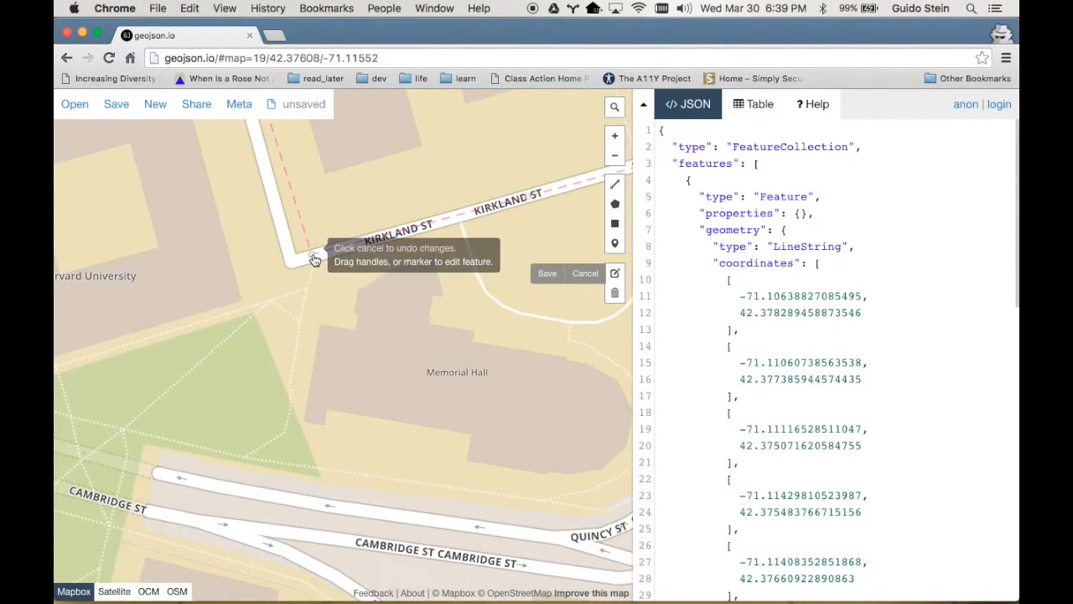
pyautogui.moveTo(315, 260); pyautogui.dragTo(293, 262)
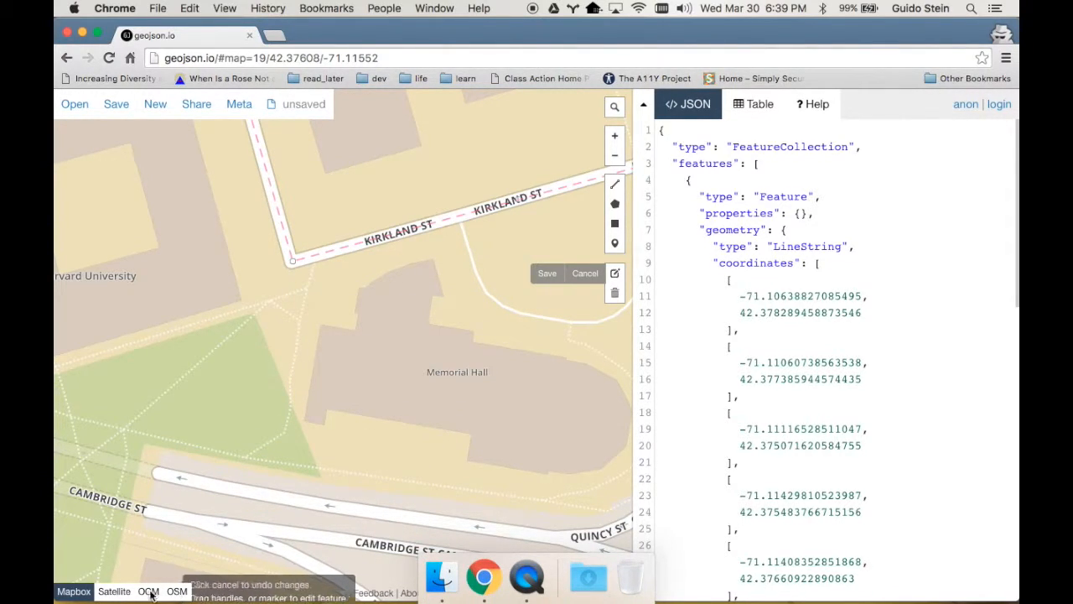
# Compare the route against the OSM, Satellite and OCM base maps, and return to the Mapbox base map
pyautogui.click(175, 593)
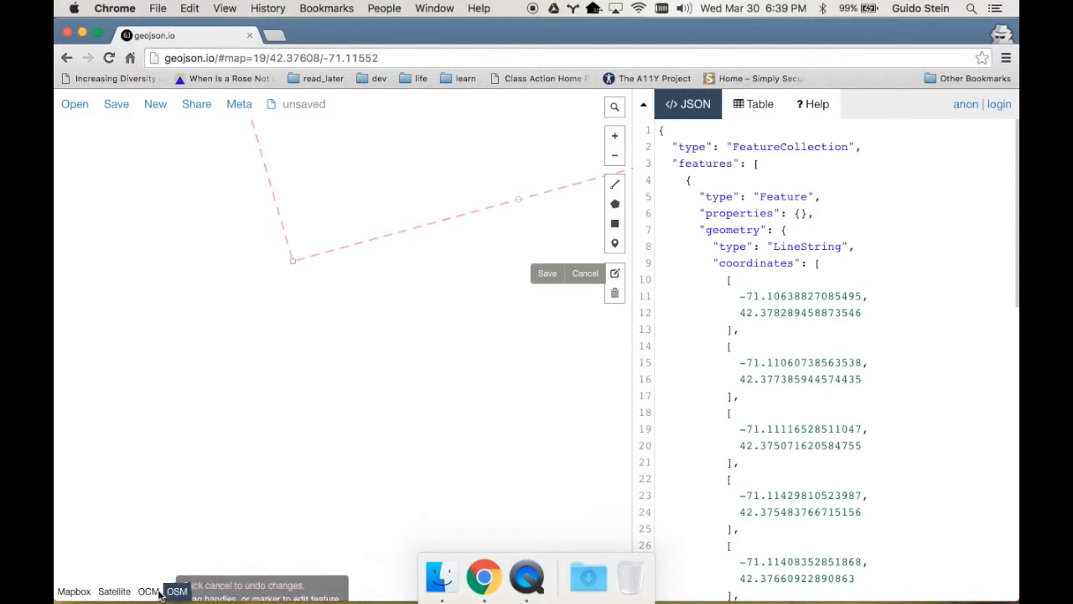
pyautogui.click(115, 592)
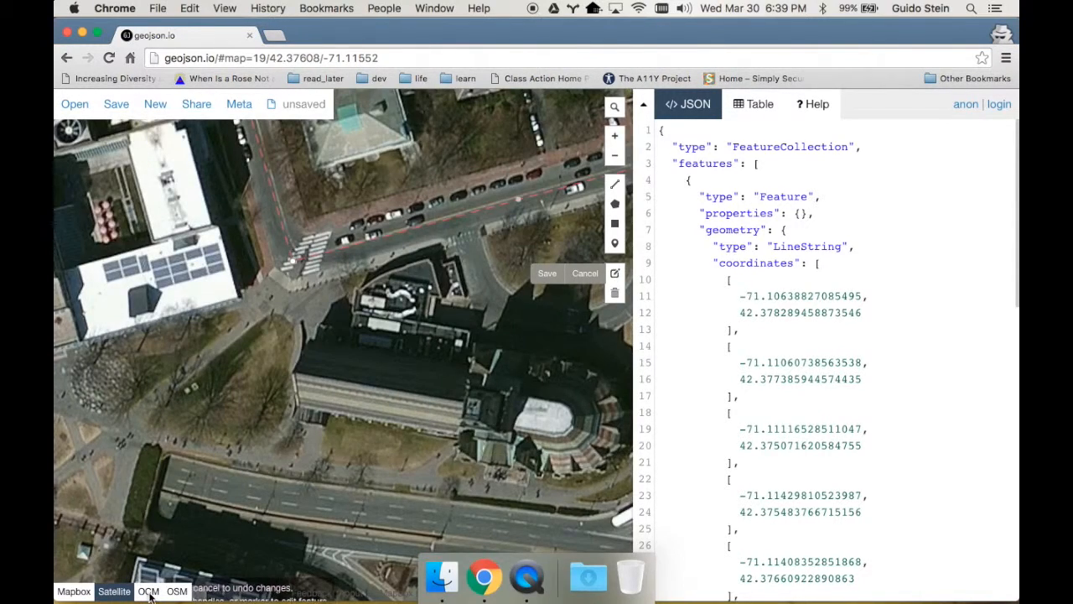
pyautogui.click(148, 592)
pyautogui.click(177, 593)
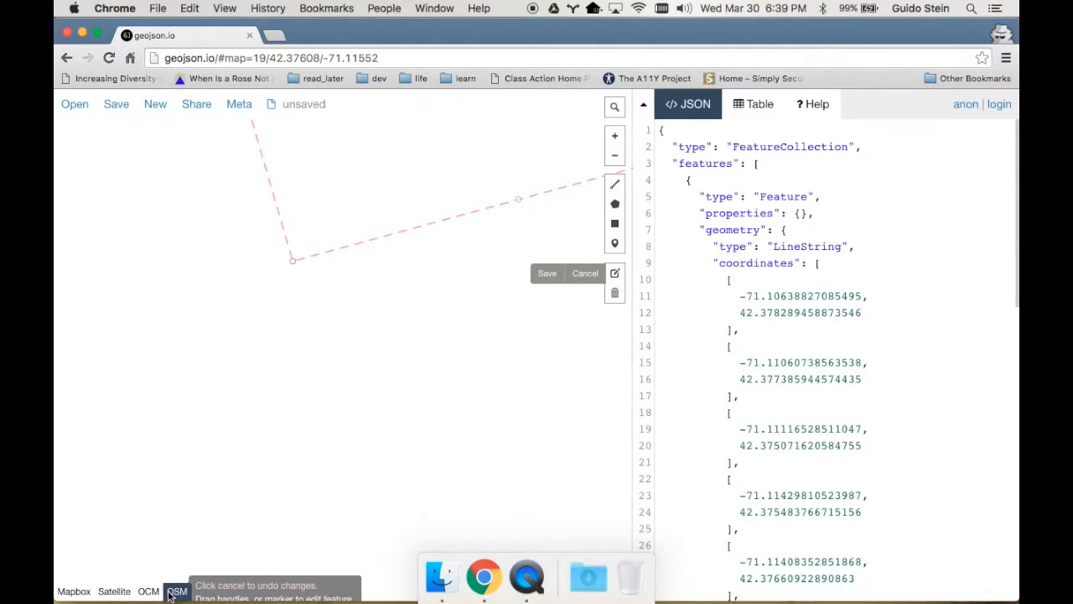
pyautogui.click(115, 592)
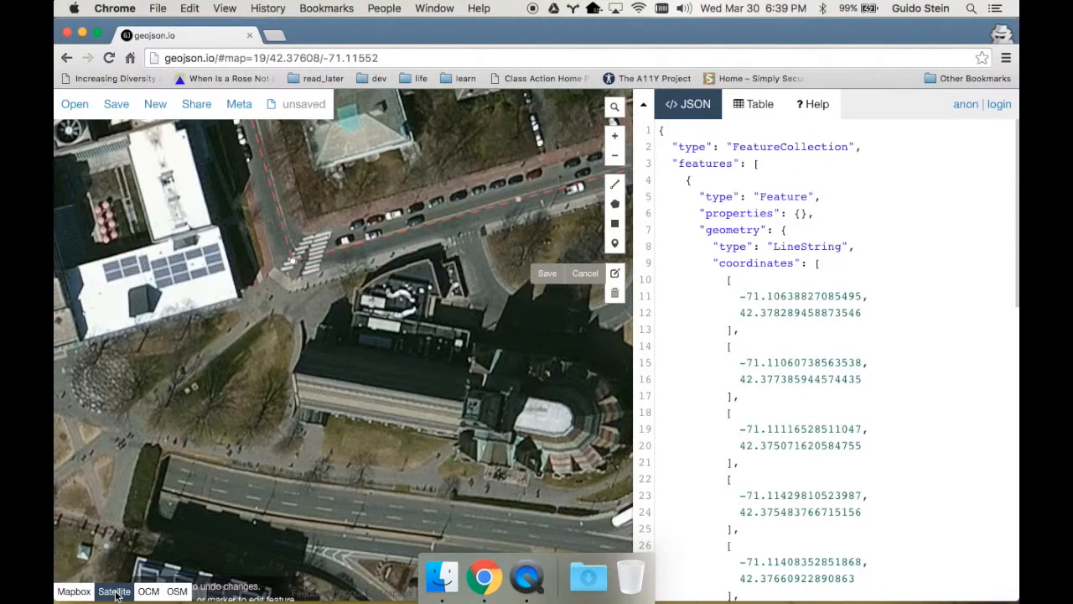
pyautogui.click(73, 591)
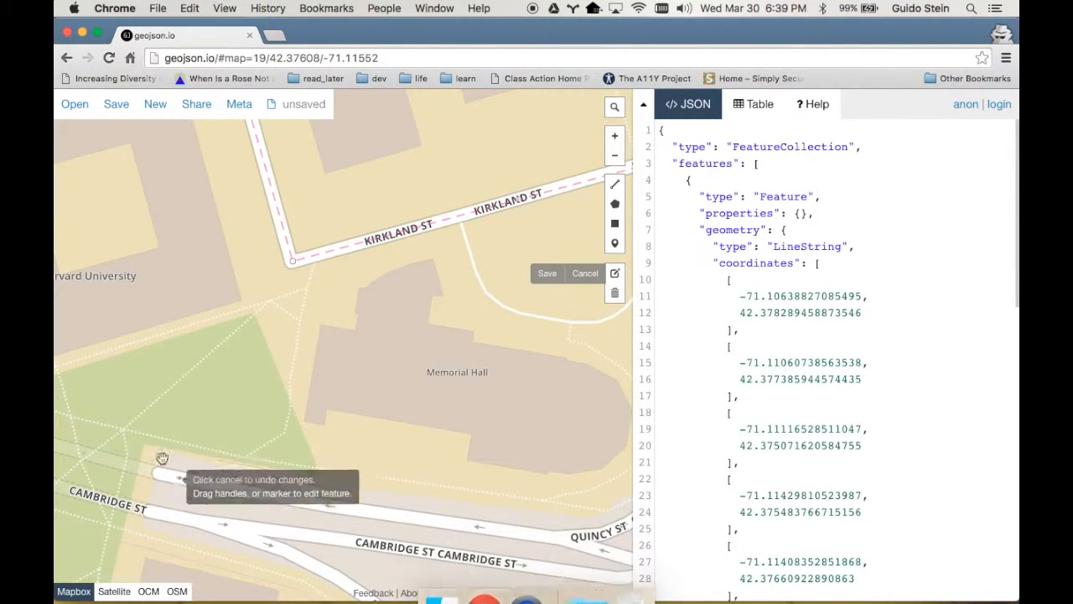
# Move the Oxford St vertex beside the Maxwell-Dworkin Building onto the bend in the street
pyautogui.moveTo(168, 249); pyautogui.dragTo(223, 408)
pyautogui.moveTo(273, 382); pyautogui.dragTo(303, 460)
pyautogui.moveTo(268, 289); pyautogui.dragTo(349, 496)
pyautogui.moveTo(290, 370); pyautogui.dragTo(347, 570)
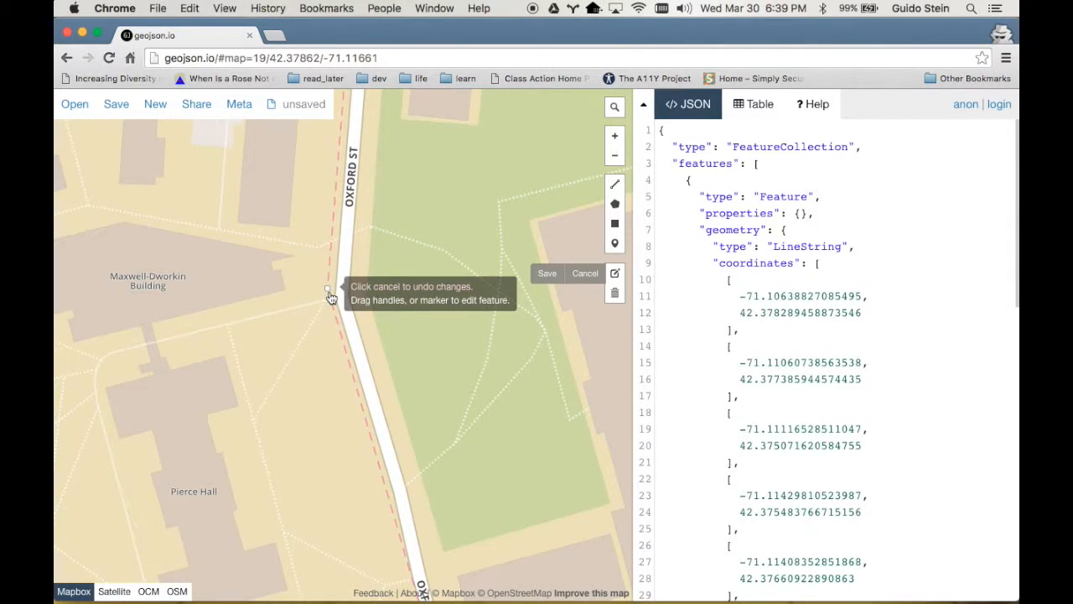
pyautogui.moveTo(329, 291); pyautogui.dragTo(344, 296)
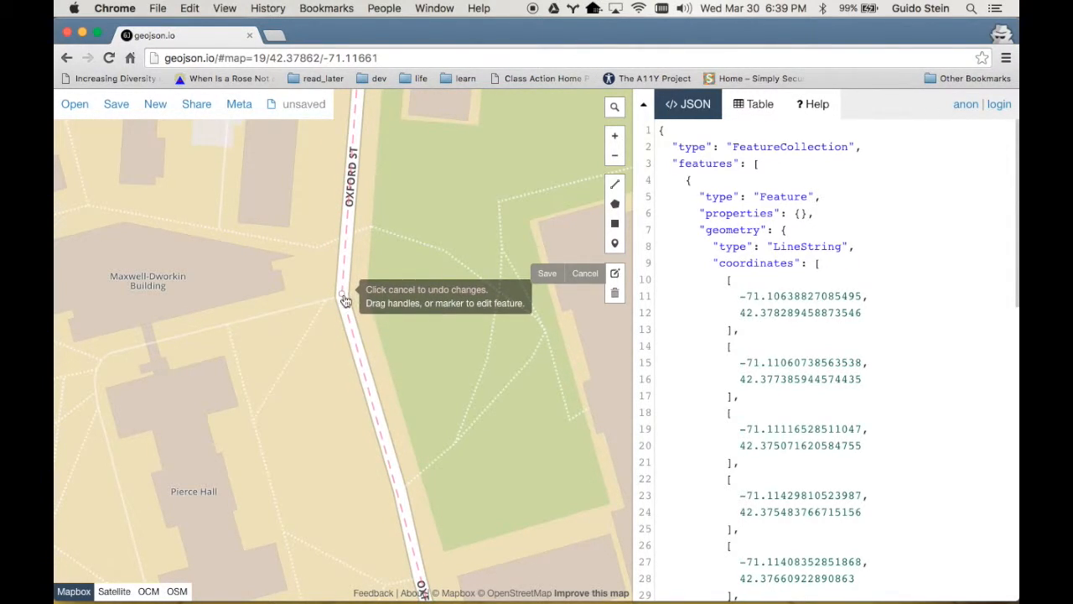
# Add a vertex to the Oxford St segment just south of Mellen St and align it with the street's centre
pyautogui.moveTo(419, 246); pyautogui.dragTo(434, 394)
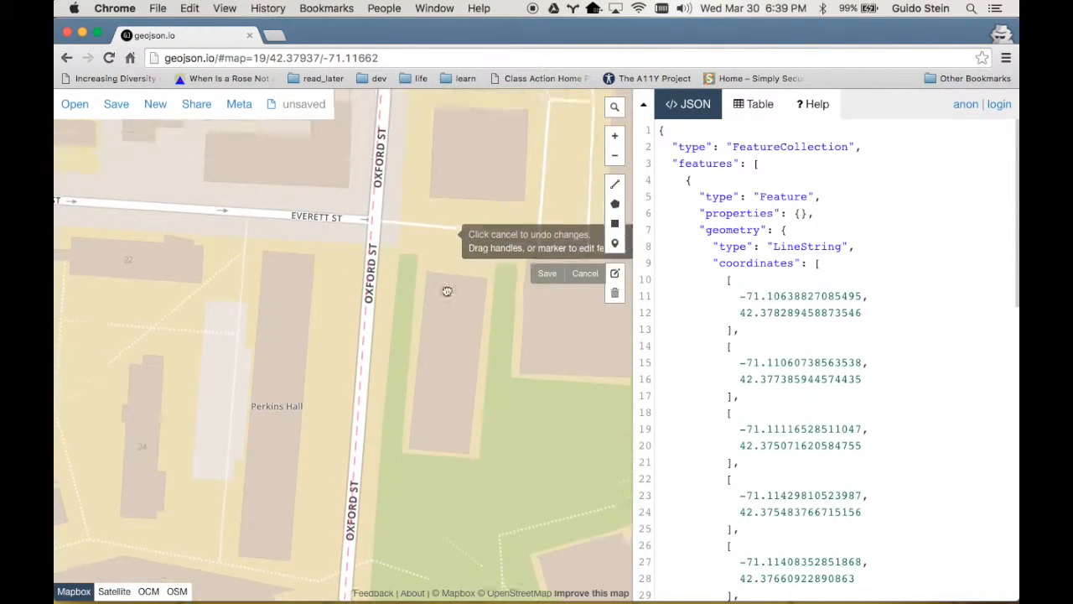
pyautogui.moveTo(447, 265); pyautogui.dragTo(441, 452)
pyautogui.moveTo(431, 206); pyautogui.dragTo(430, 442)
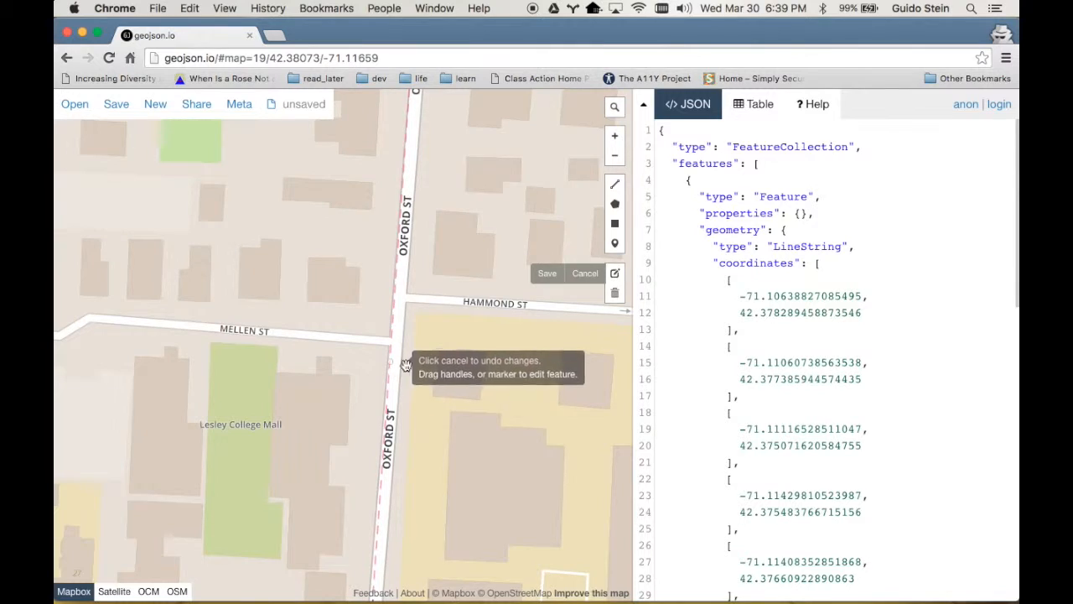
pyautogui.moveTo(431, 474); pyautogui.dragTo(469, 139)
pyautogui.moveTo(465, 191); pyautogui.dragTo(470, 396)
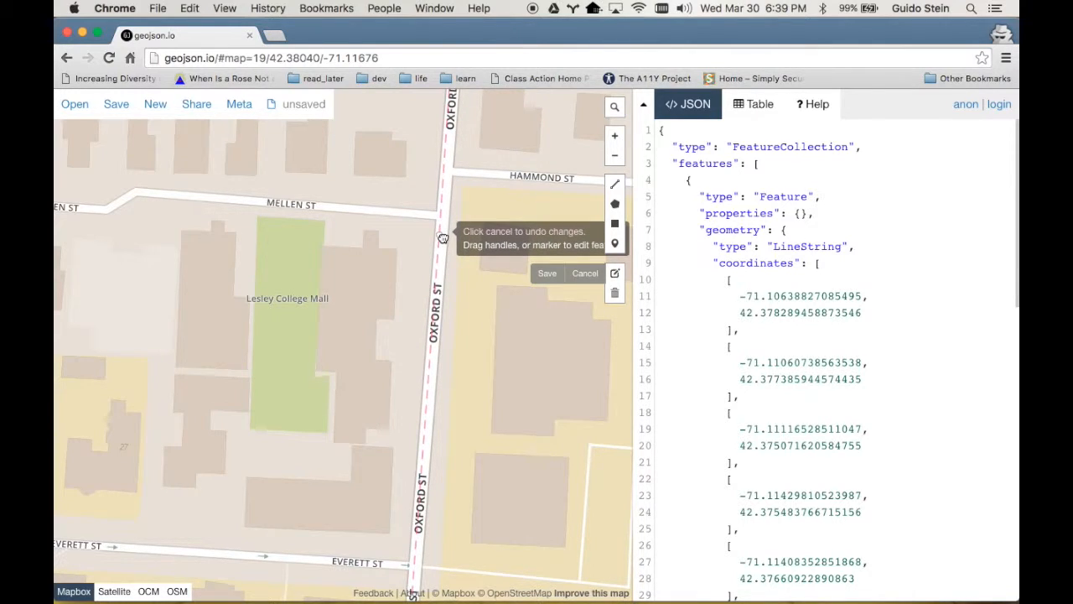
# Move the Oxford St vertex just north of Sacramento St, beside the Alden Play Area, onto the street's centre
pyautogui.moveTo(474, 160); pyautogui.dragTo(455, 486)
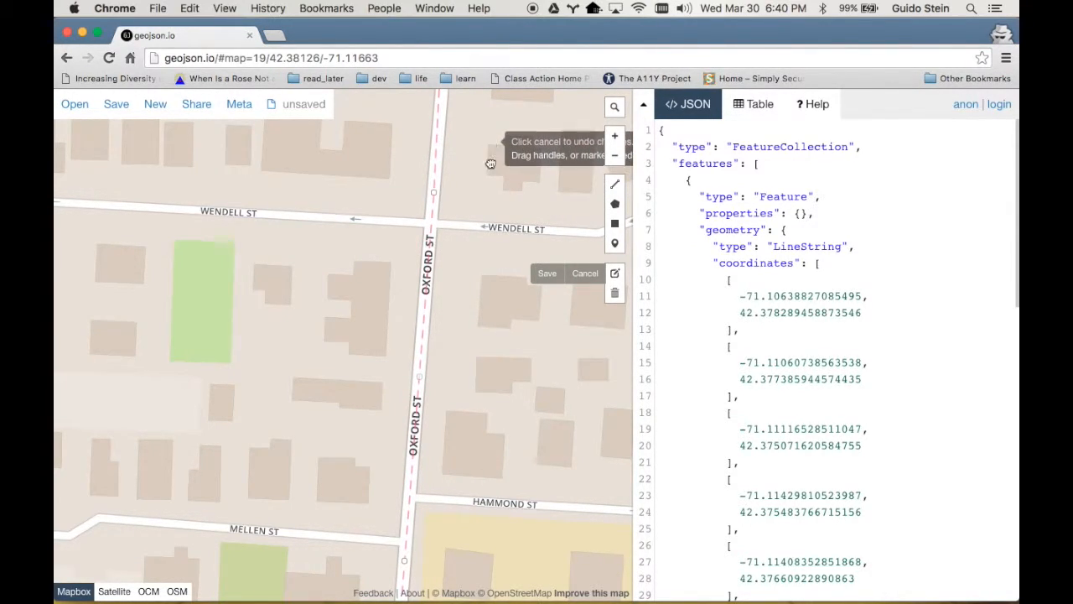
pyautogui.moveTo(491, 151); pyautogui.dragTo(462, 427)
pyautogui.moveTo(471, 239); pyautogui.dragTo(455, 391)
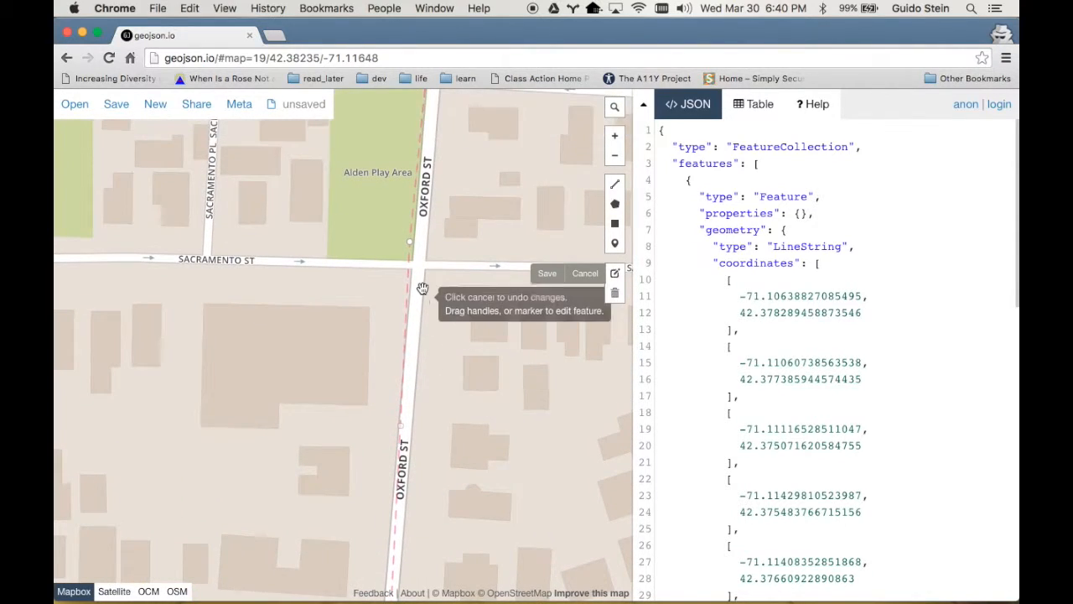
pyautogui.moveTo(408, 230); pyautogui.dragTo(419, 245)
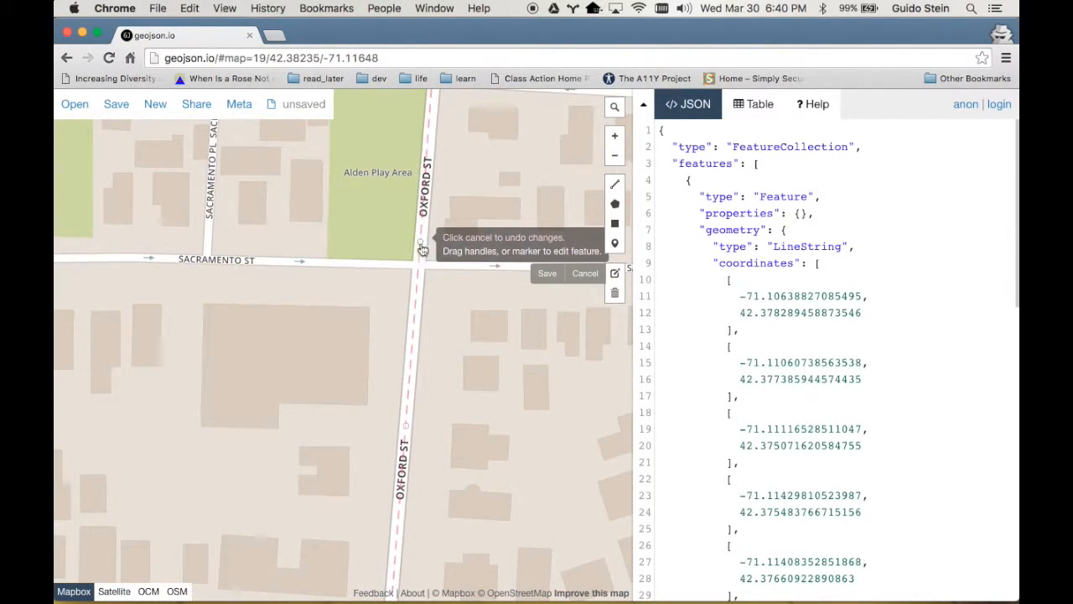
# Move the line's handle between Prentiss St and Forest St onto the Oxford St and Forest St intersection
pyautogui.moveTo(496, 144); pyautogui.dragTo(466, 457)
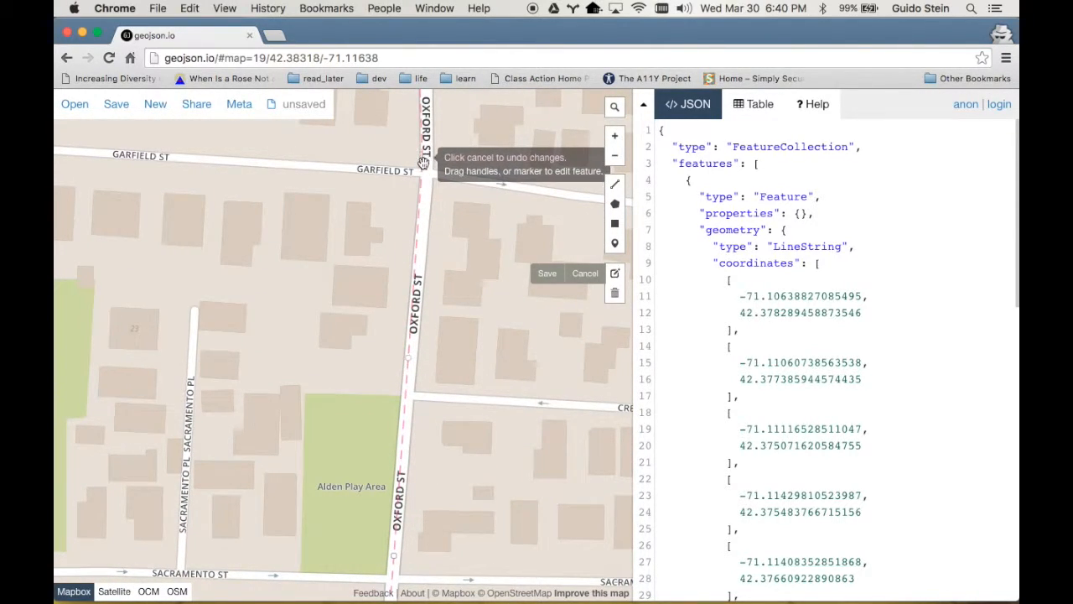
pyautogui.moveTo(424, 163); pyautogui.dragTo(430, 178)
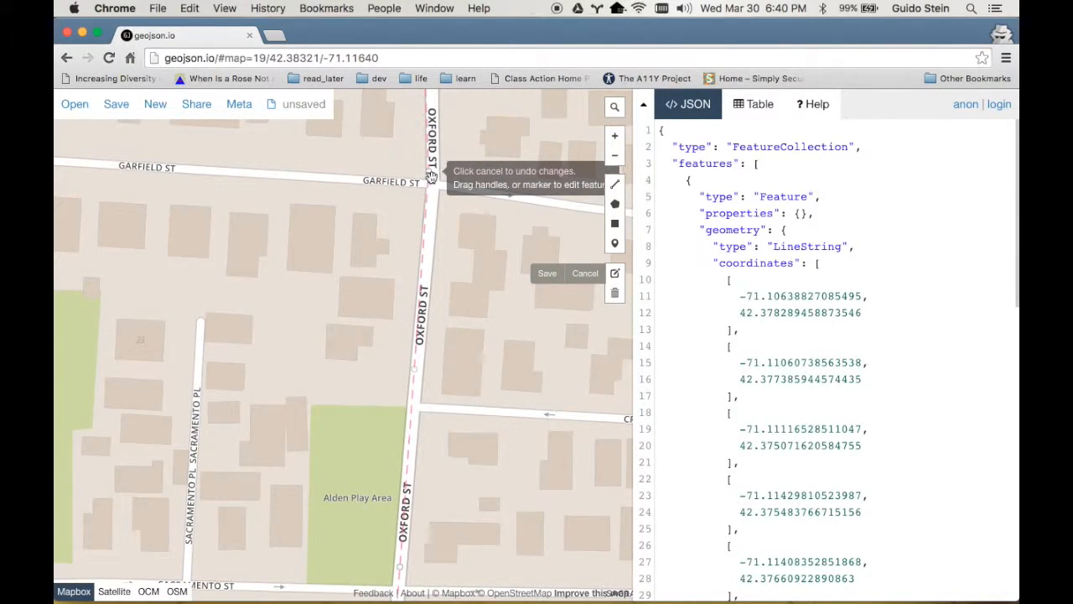
pyautogui.moveTo(431, 175); pyautogui.dragTo(467, 457)
pyautogui.moveTo(470, 174); pyautogui.dragTo(497, 522)
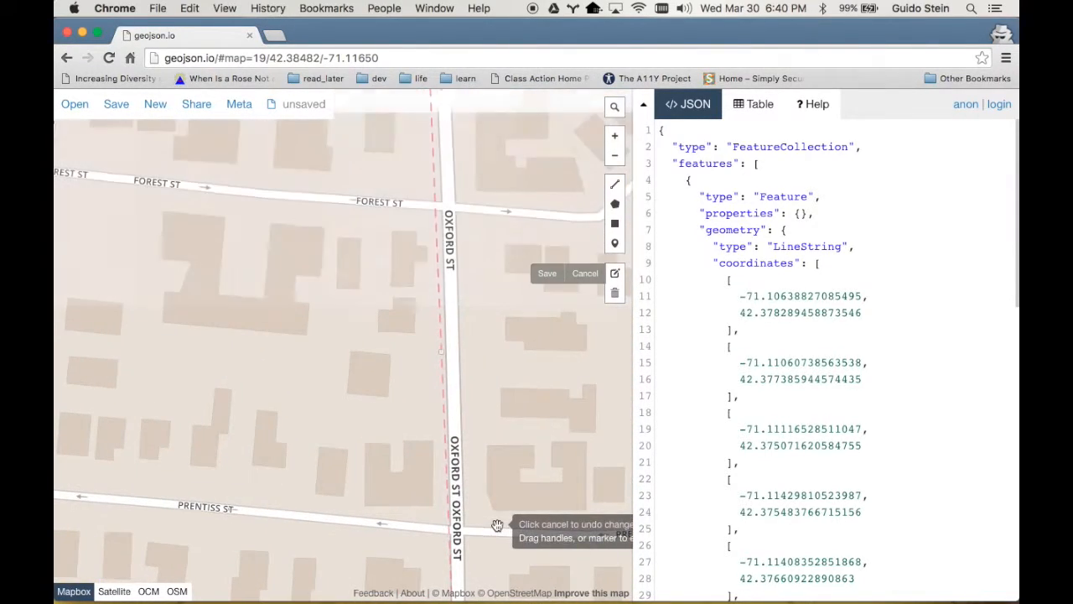
pyautogui.moveTo(444, 348); pyautogui.dragTo(445, 209)
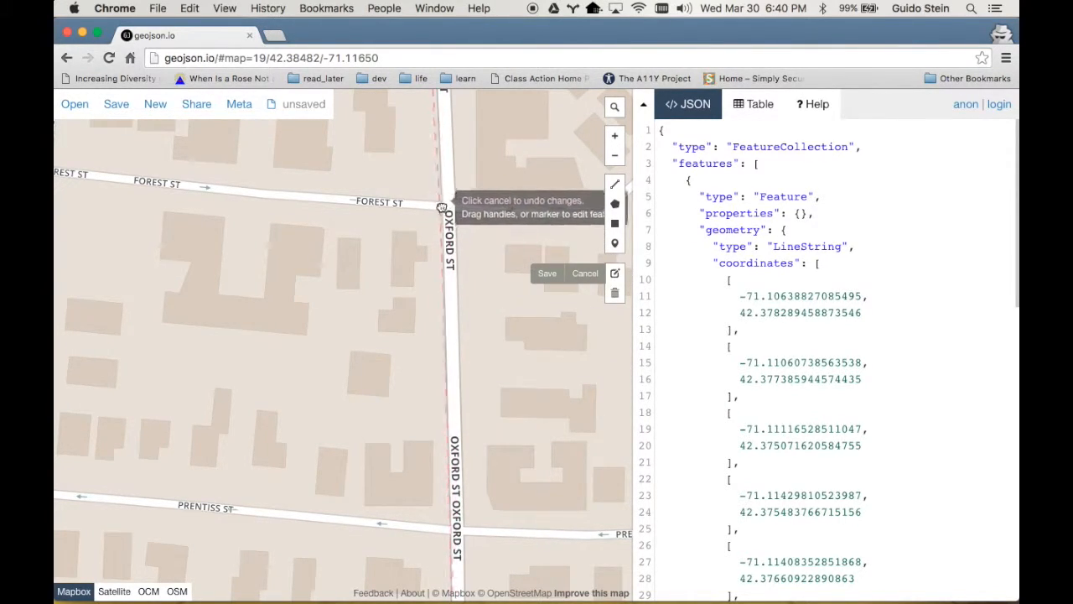
# Align the line with the bend at Oxford St's northern end and move the corner vertex onto the Beacon St junction
pyautogui.moveTo(477, 158); pyautogui.dragTo(498, 472)
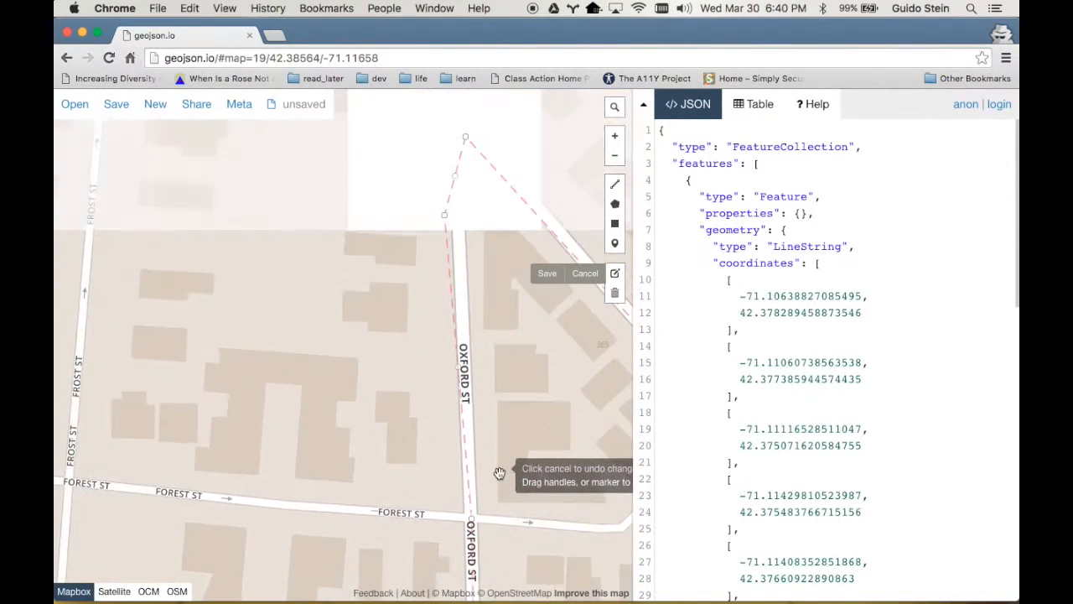
pyautogui.moveTo(447, 219); pyautogui.dragTo(459, 216)
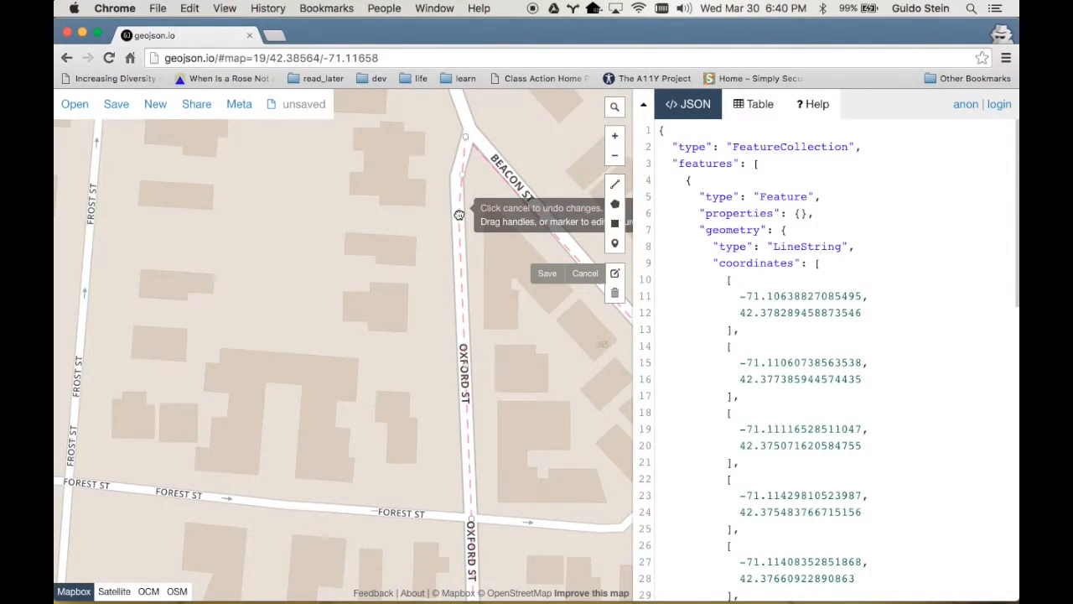
pyautogui.moveTo(467, 140); pyautogui.dragTo(473, 133)
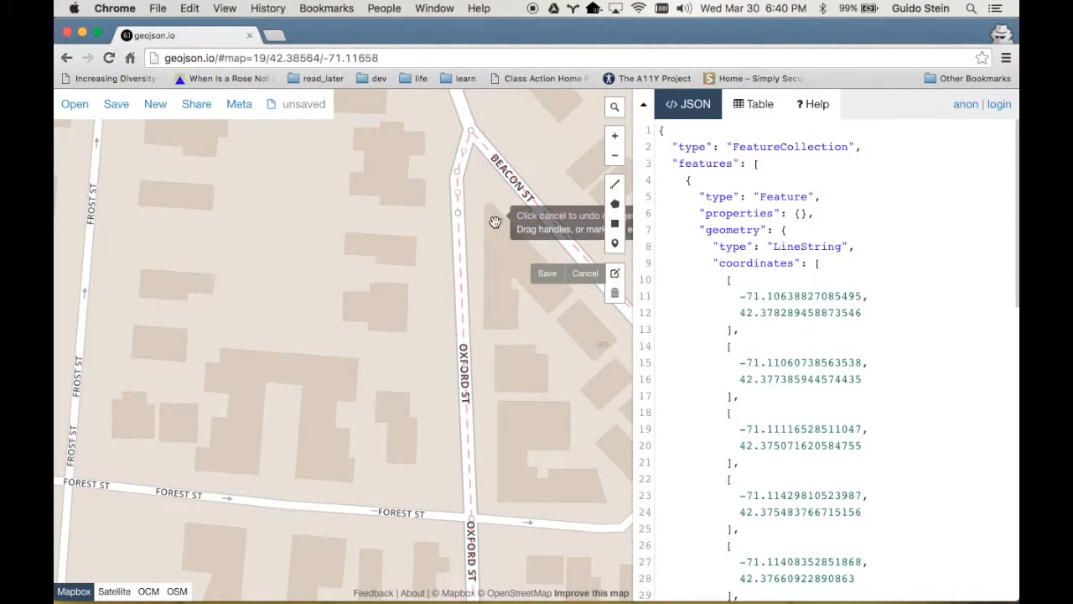
# Save the vertex edits made to the route along Oxford St up to Beacon St
pyautogui.moveTo(496, 223); pyautogui.dragTo(356, 165)
pyautogui.moveTo(441, 340); pyautogui.dragTo(254, 179)
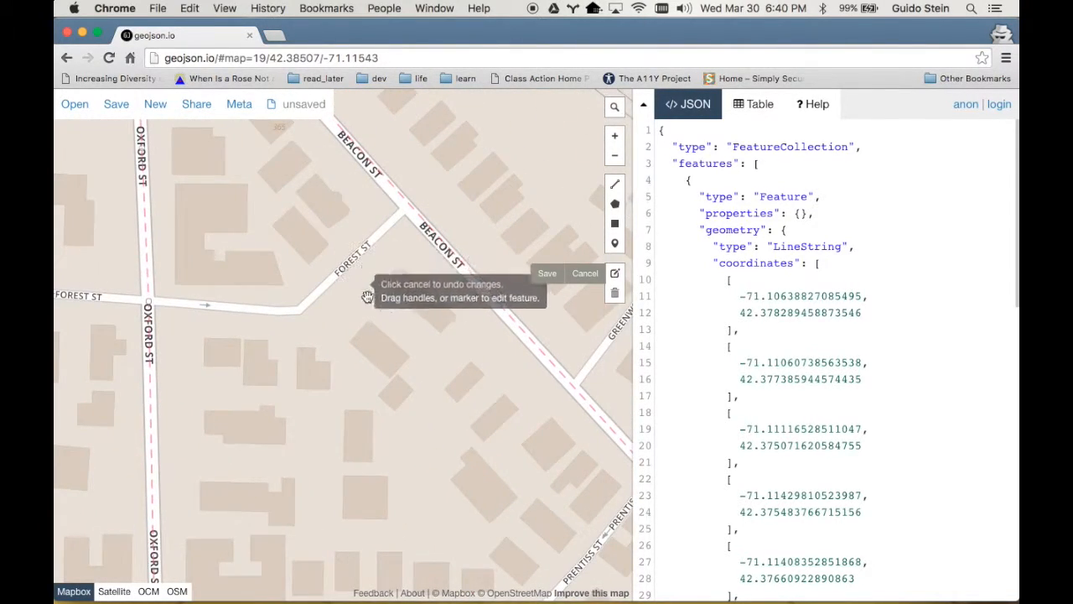
pyautogui.moveTo(403, 302); pyautogui.dragTo(262, 138)
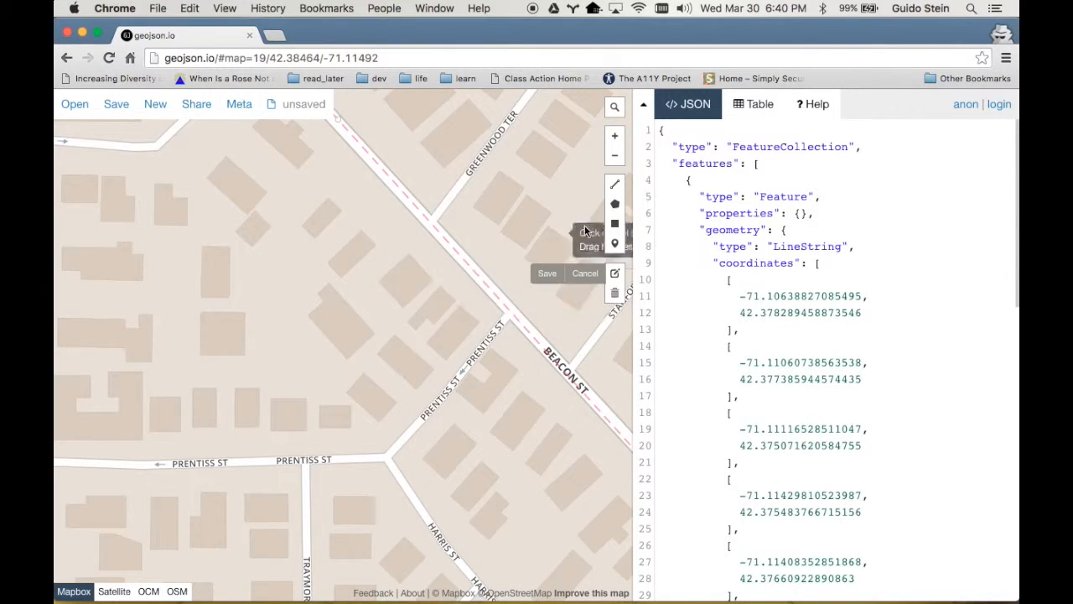
pyautogui.click(541, 277)
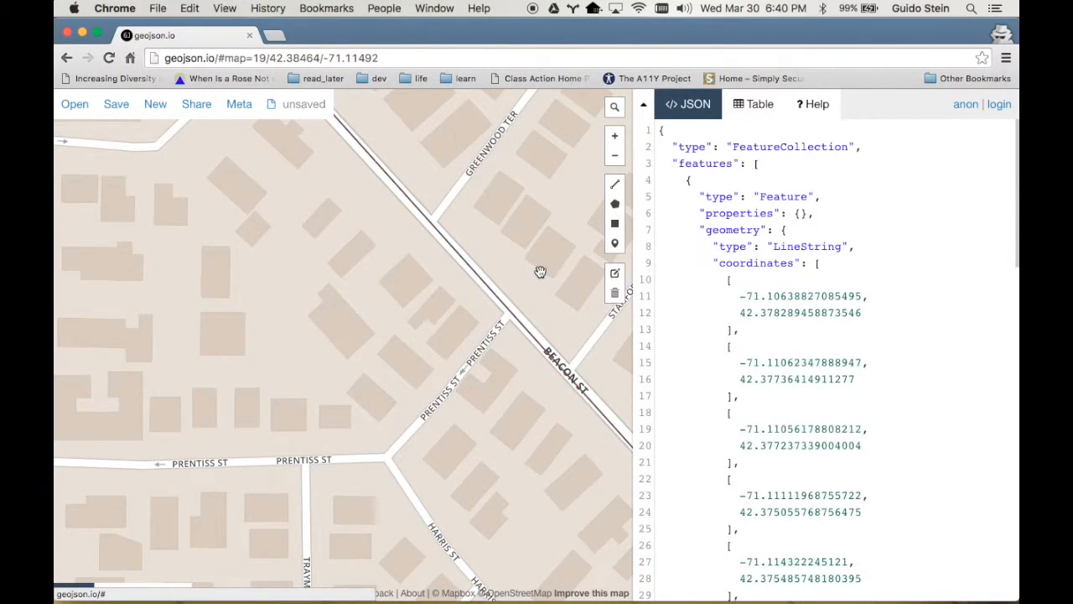
# View the route at a wider scale and check the line's style properties without changing them
pyautogui.click(614, 155)
pyautogui.click(614, 155)
pyautogui.moveTo(522, 322); pyautogui.dragTo(490, 100)
pyautogui.moveTo(492, 405); pyautogui.dragTo(304, 318)
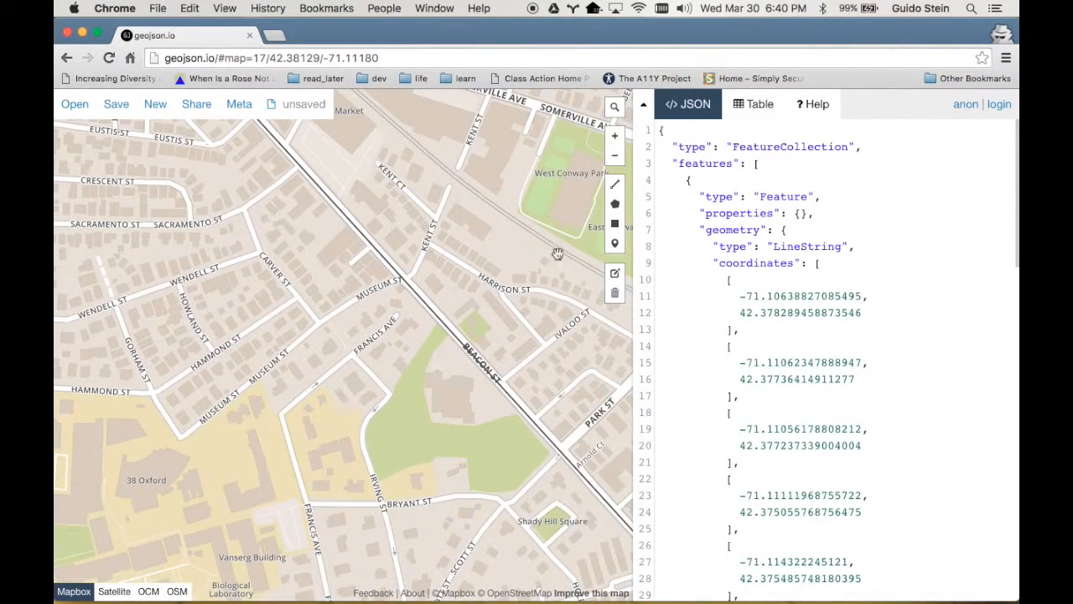
pyautogui.click(614, 156)
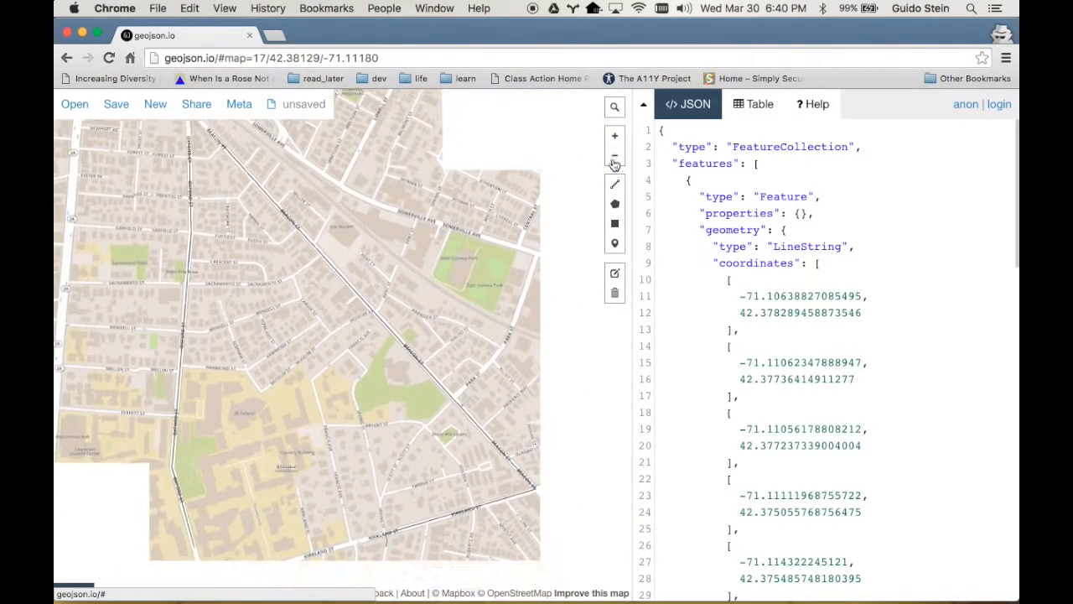
pyautogui.click(414, 360)
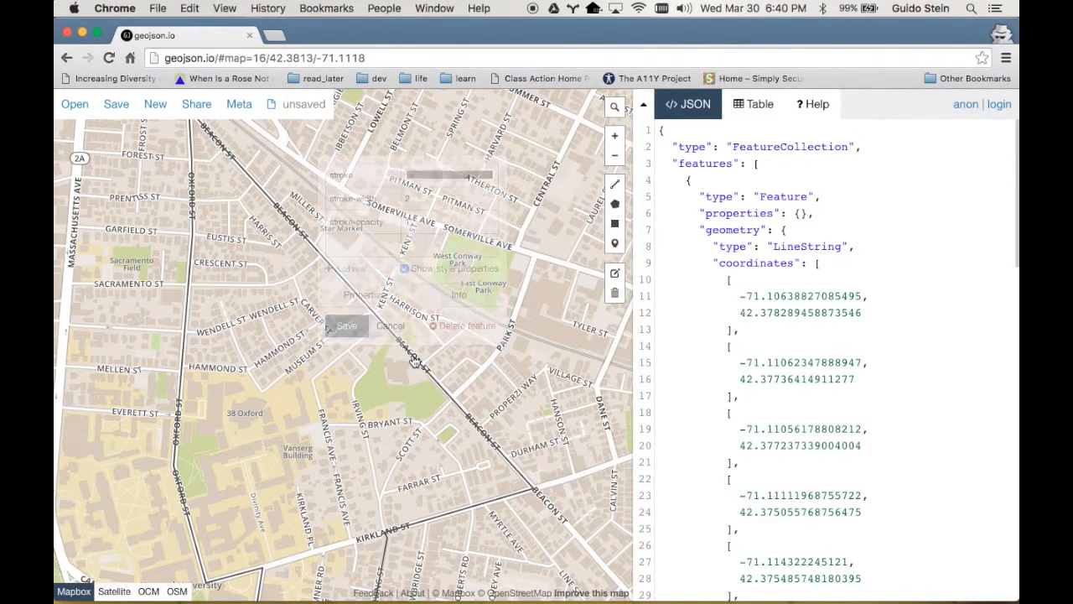
pyautogui.click(389, 325)
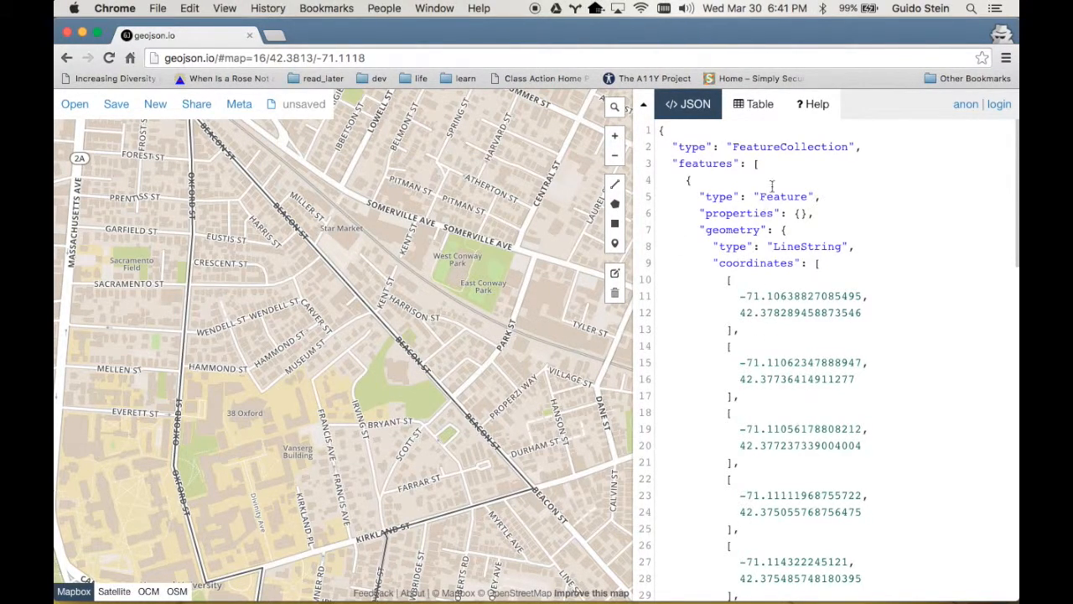
# Compare the table and JSON views of the line feature, ending on the JSON view
pyautogui.click(755, 107)
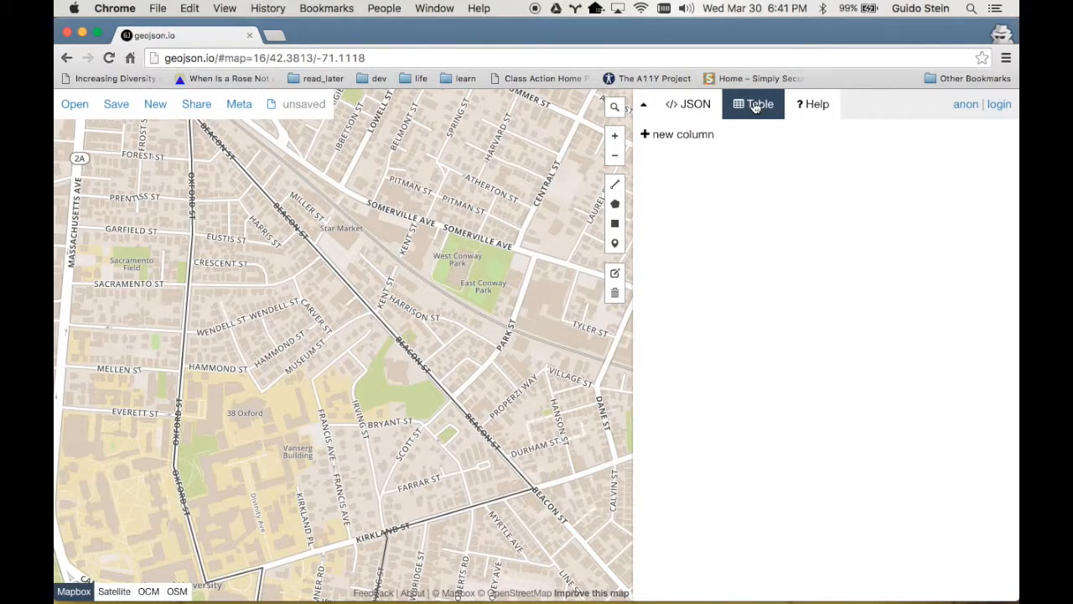
pyautogui.click(680, 109)
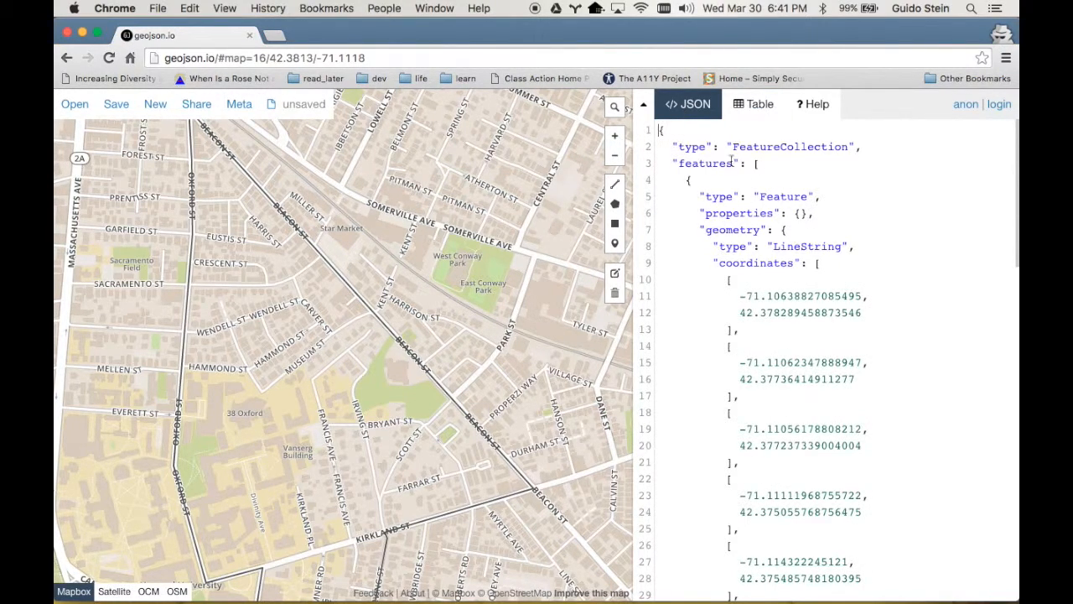
pyautogui.click(764, 112)
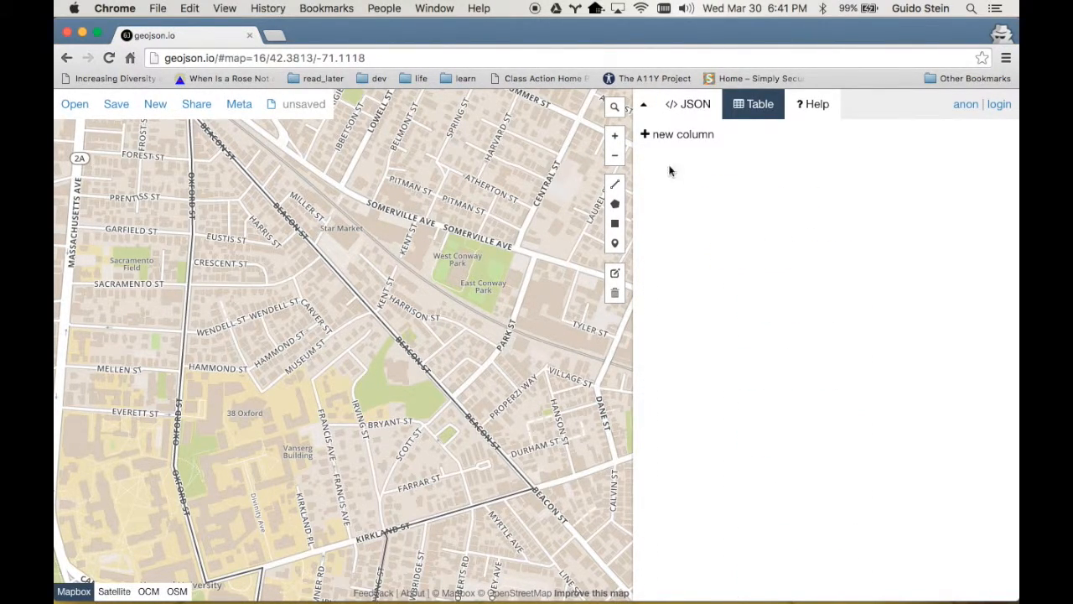
pyautogui.click(687, 106)
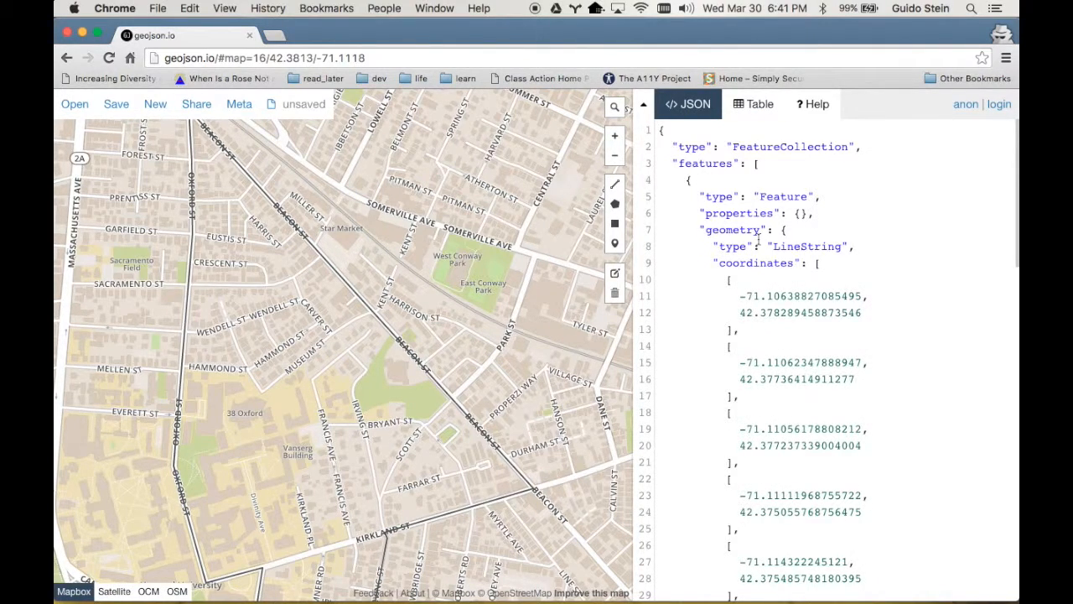
# Style the line with an Orange stroke, stroke-width 10 and stroke-opacity .5, and dismiss the color picker
pyautogui.click(438, 390)
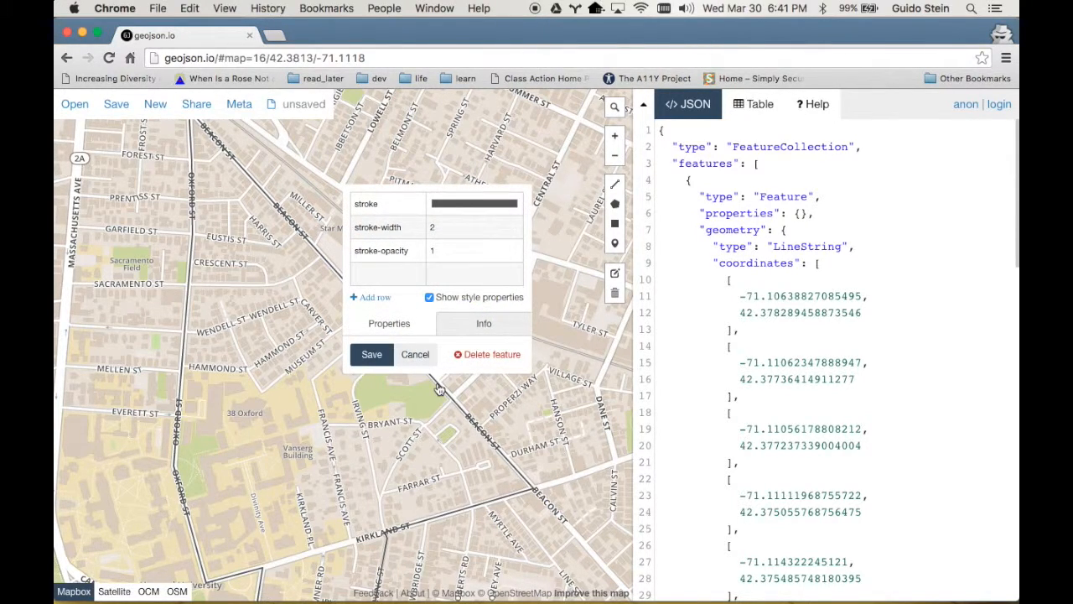
pyautogui.click(500, 207)
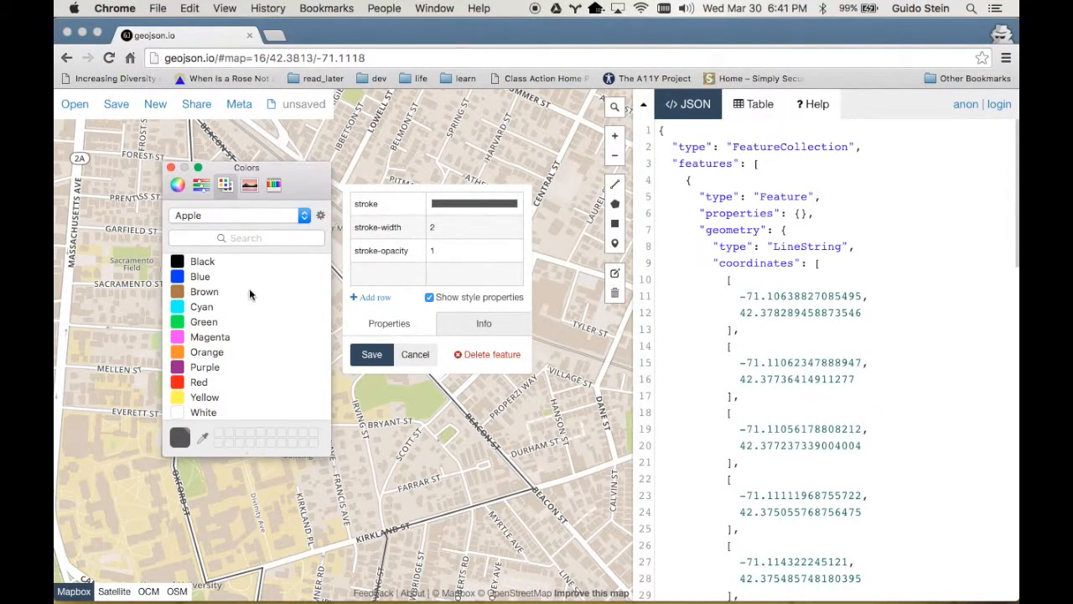
pyautogui.click(183, 355)
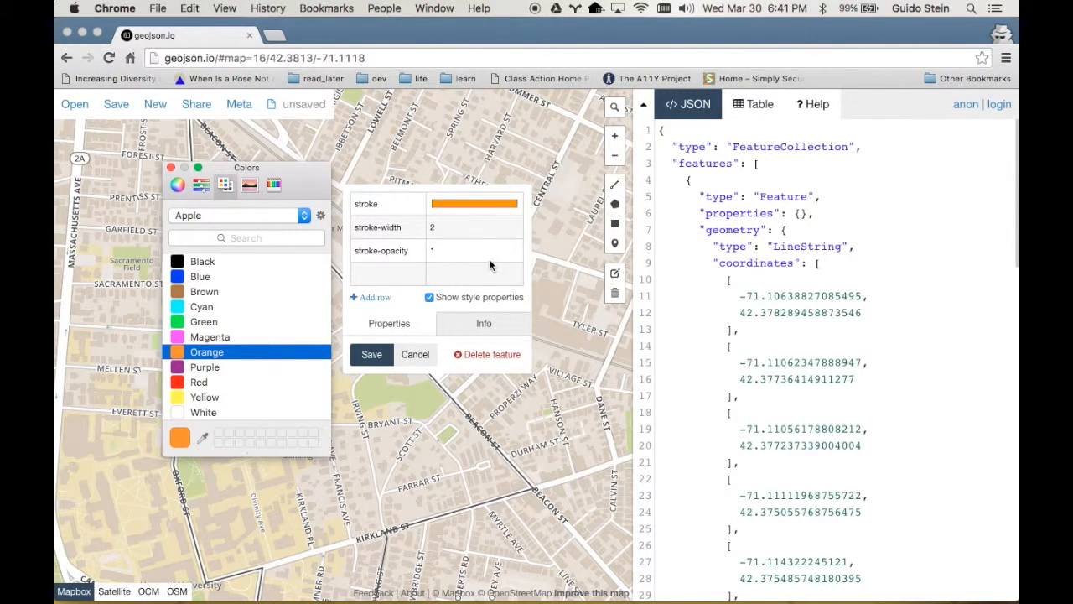
pyautogui.click(468, 237)
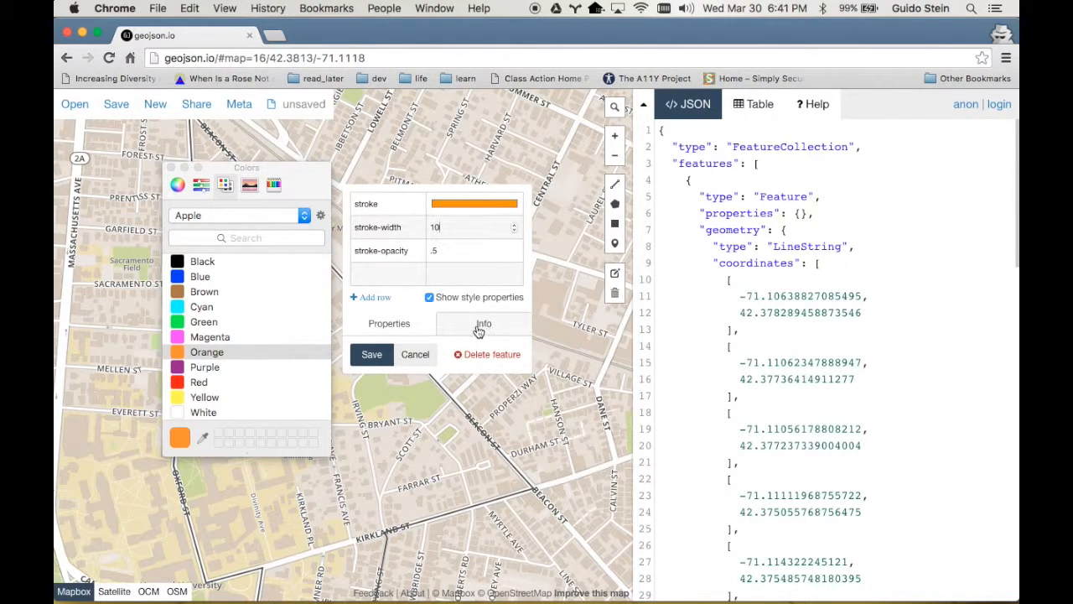
pyautogui.click(379, 353)
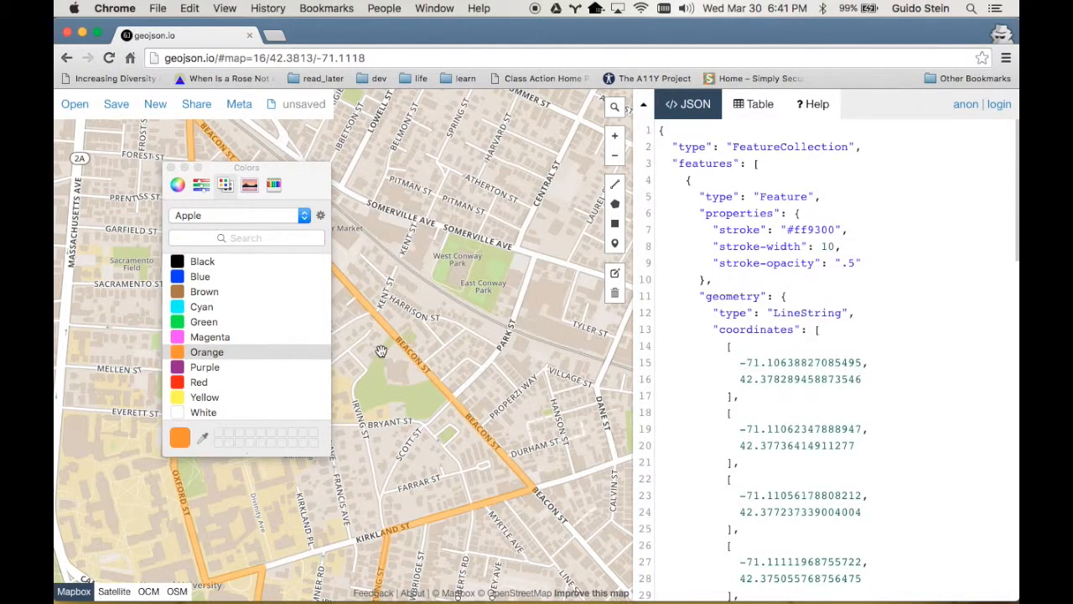
pyautogui.click(172, 169)
# Bring the whole loop into view and check the line's length information
pyautogui.moveTo(312, 355); pyautogui.dragTo(342, 302)
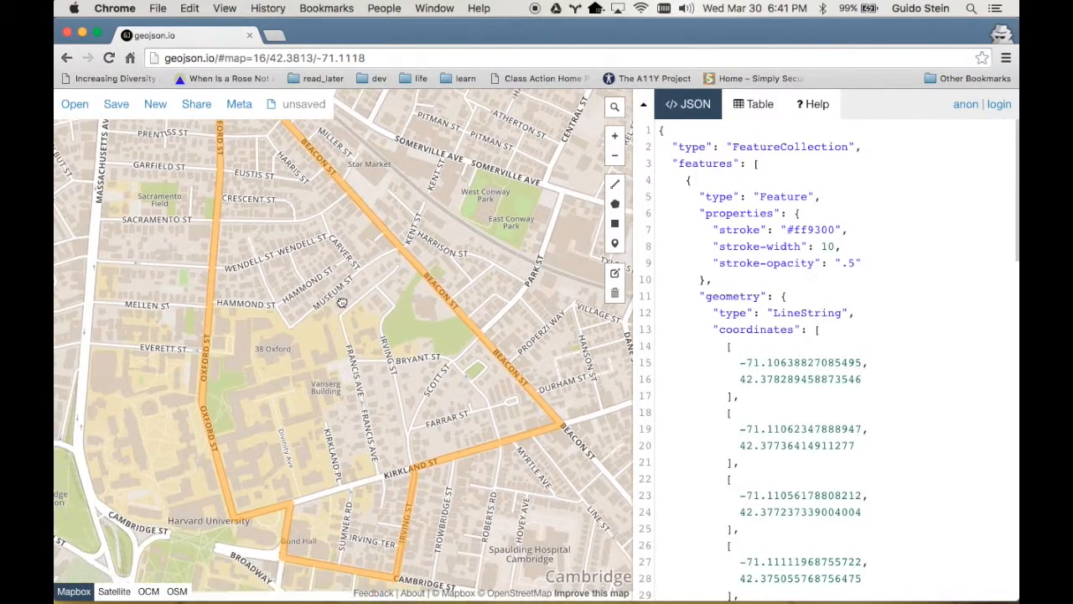
pyautogui.scroll(-3, 342, 302)
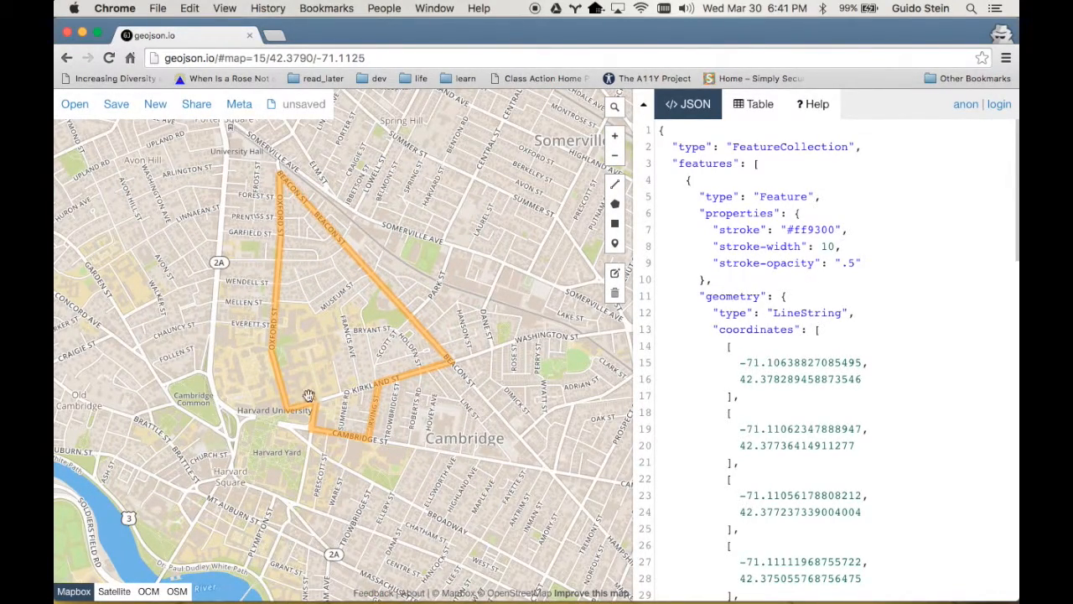
pyautogui.click(436, 347)
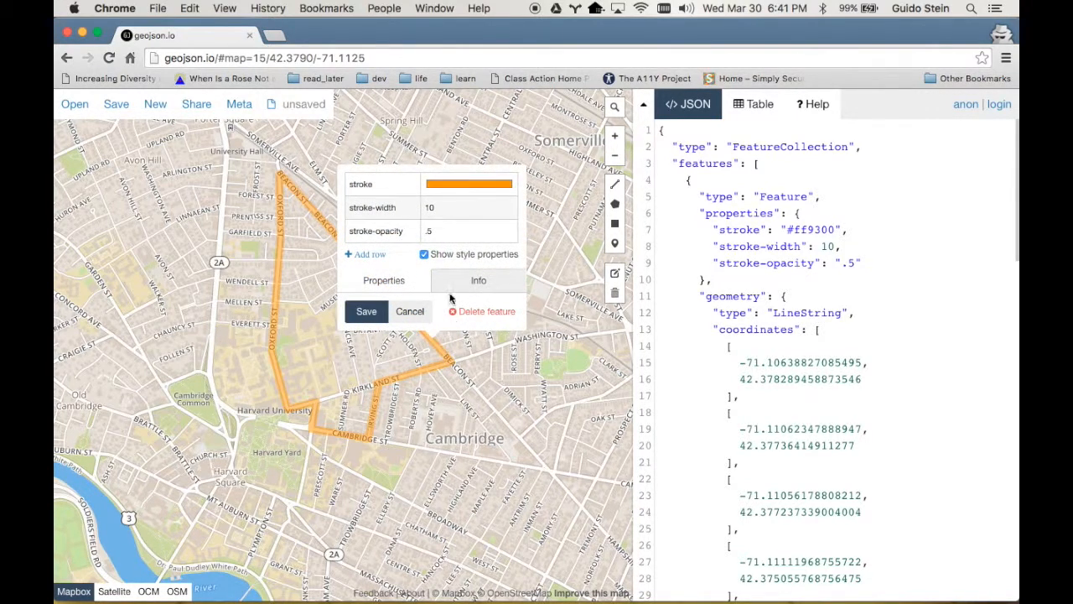
pyautogui.click(479, 281)
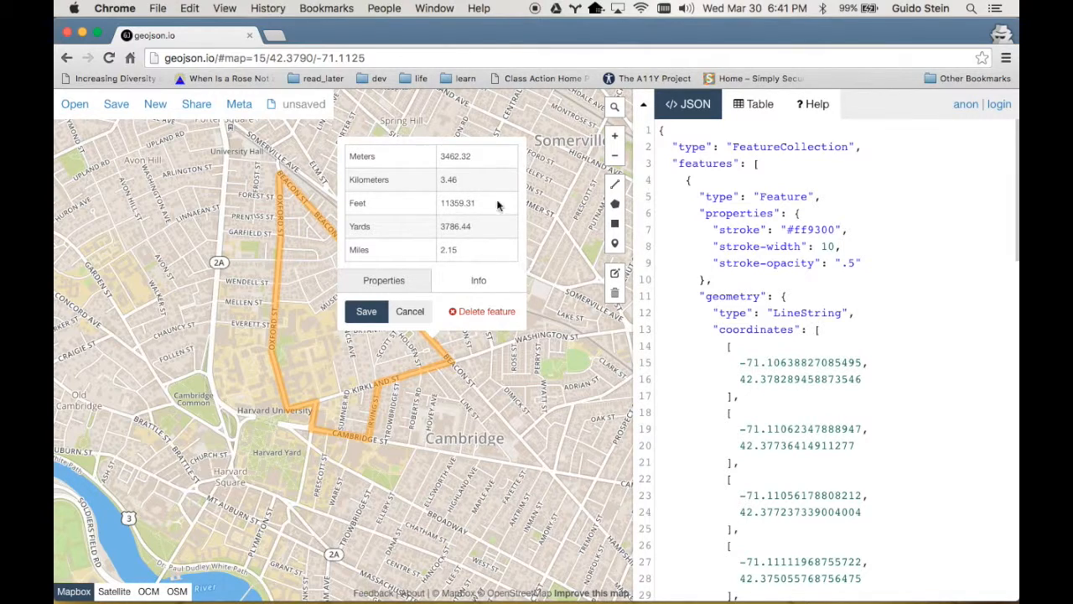
pyautogui.click(366, 312)
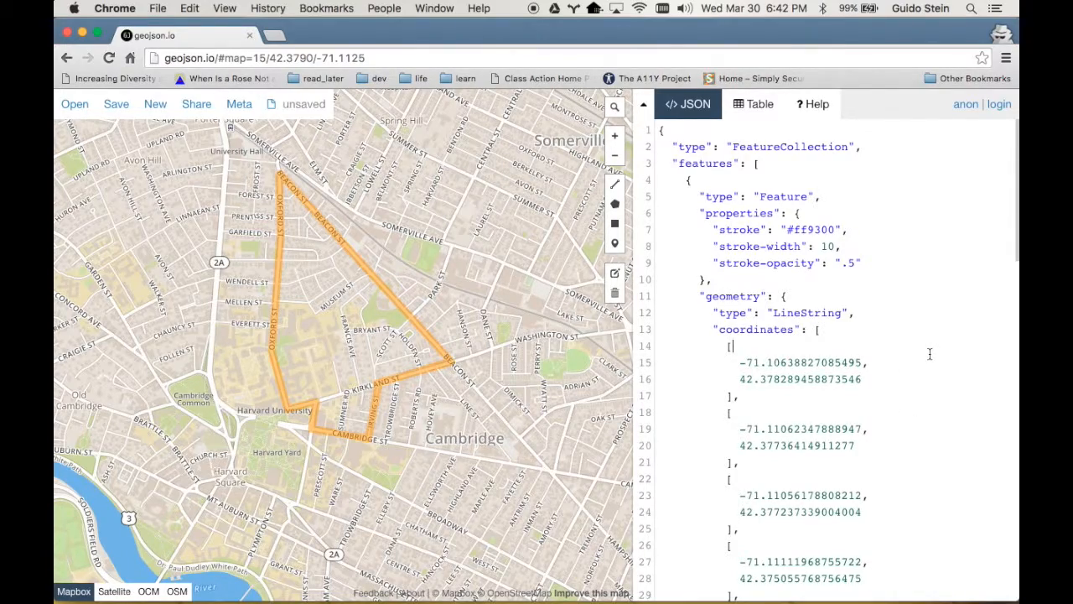
# Examine the full GeoJSON code, including the style properties and the list of coordinates
pyautogui.scroll(-15, 928, 353)
pyautogui.scroll(15, 930, 354)
pyautogui.moveTo(700, 197); pyautogui.dragTo(891, 268)
pyautogui.click(891, 269)
pyautogui.click(769, 173)
pyautogui.press('super+a')
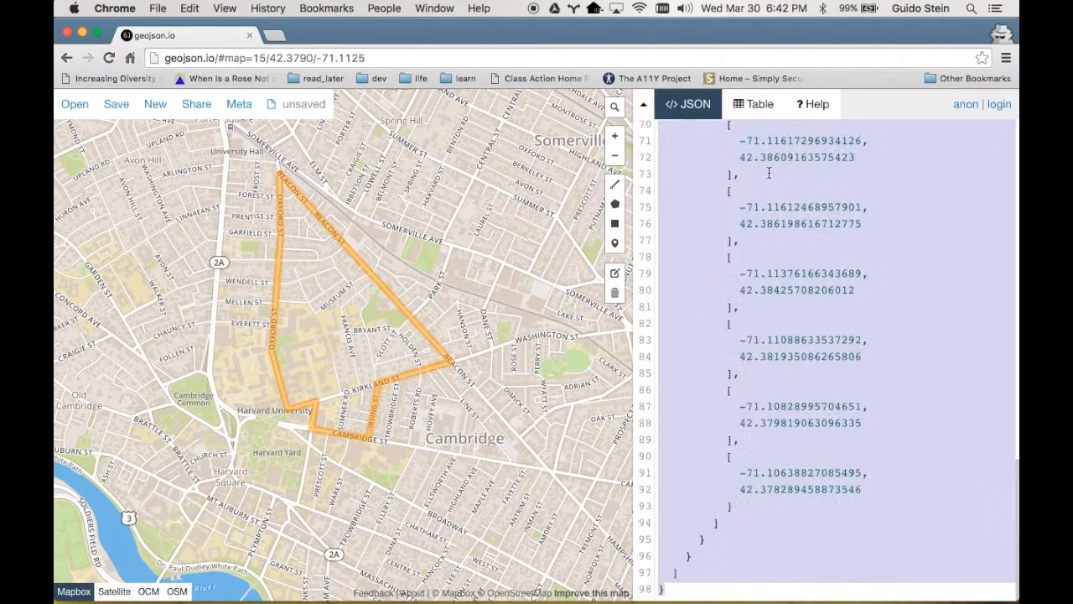
pyautogui.scroll(5, 849, 237)
pyautogui.scroll(5, 849, 236)
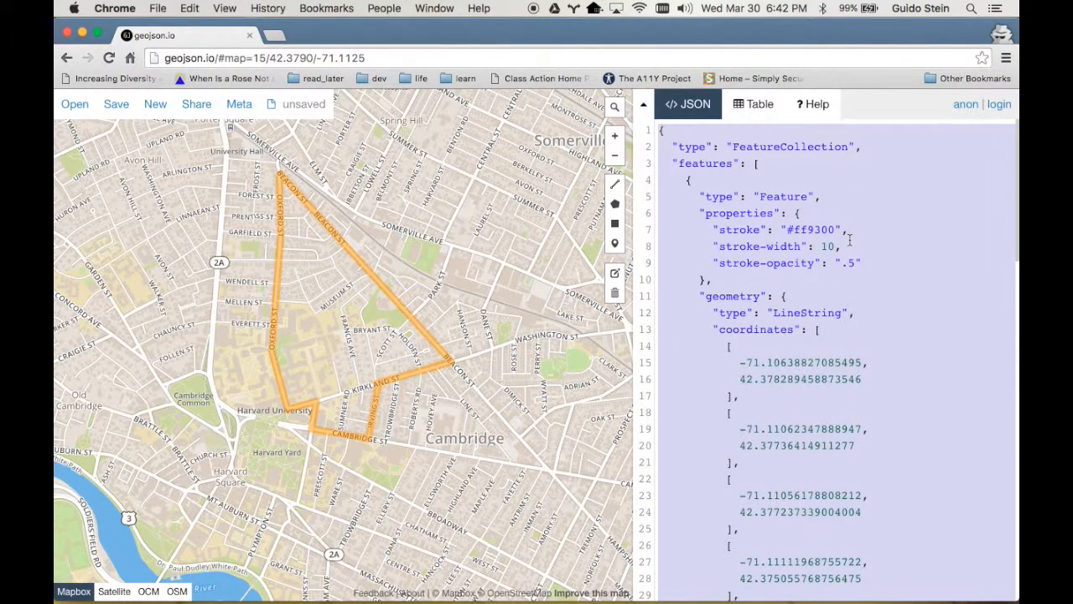
pyautogui.click(767, 165)
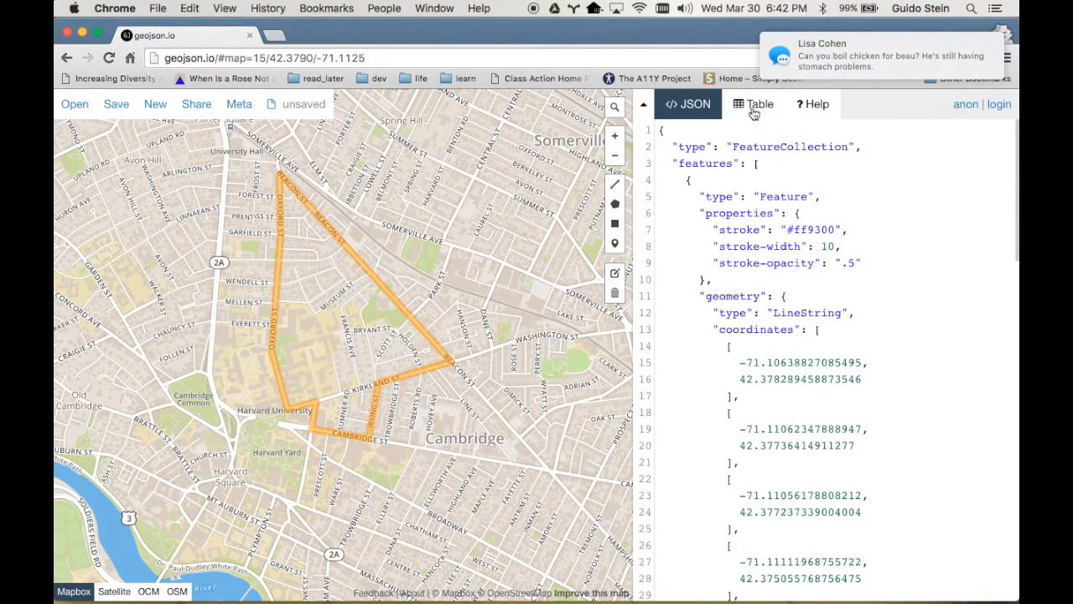
pyautogui.moveTo(989, 51)
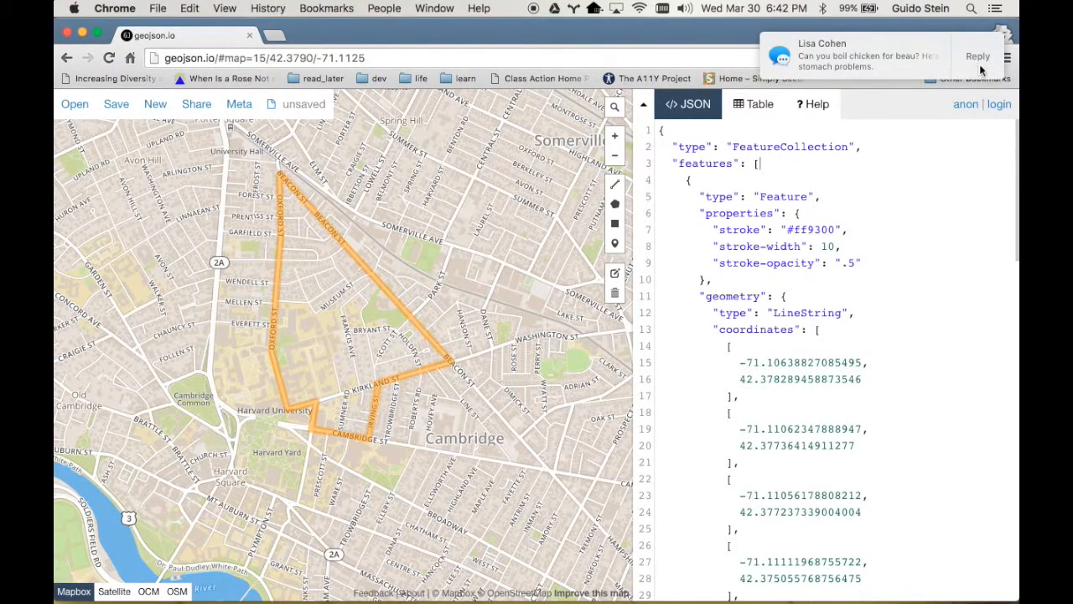
pyautogui.click(900, 193)
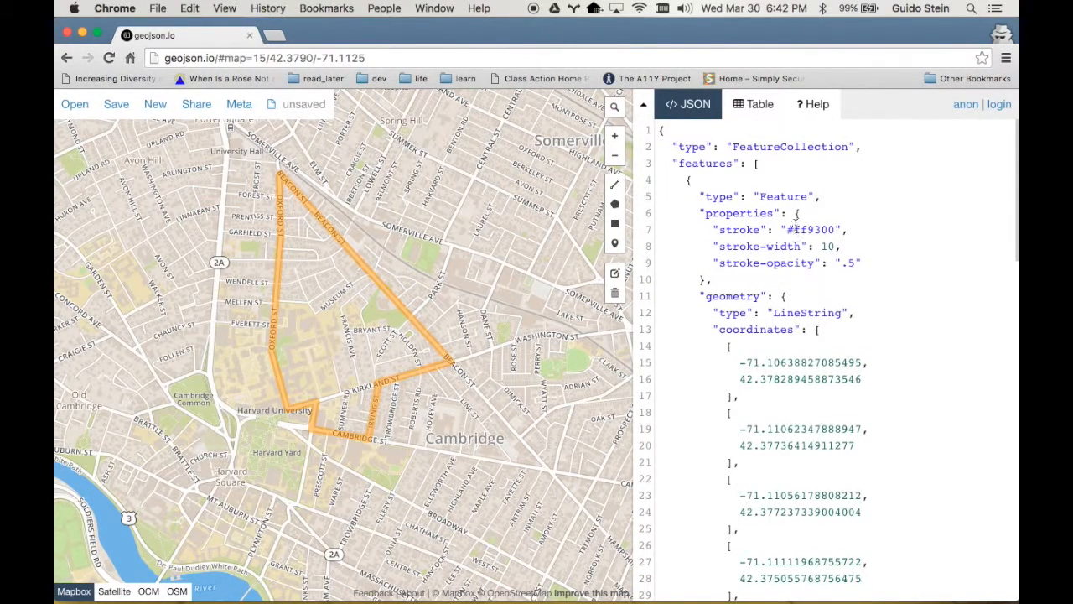
# Open the style properties of the orange route line
pyautogui.click(396, 305)
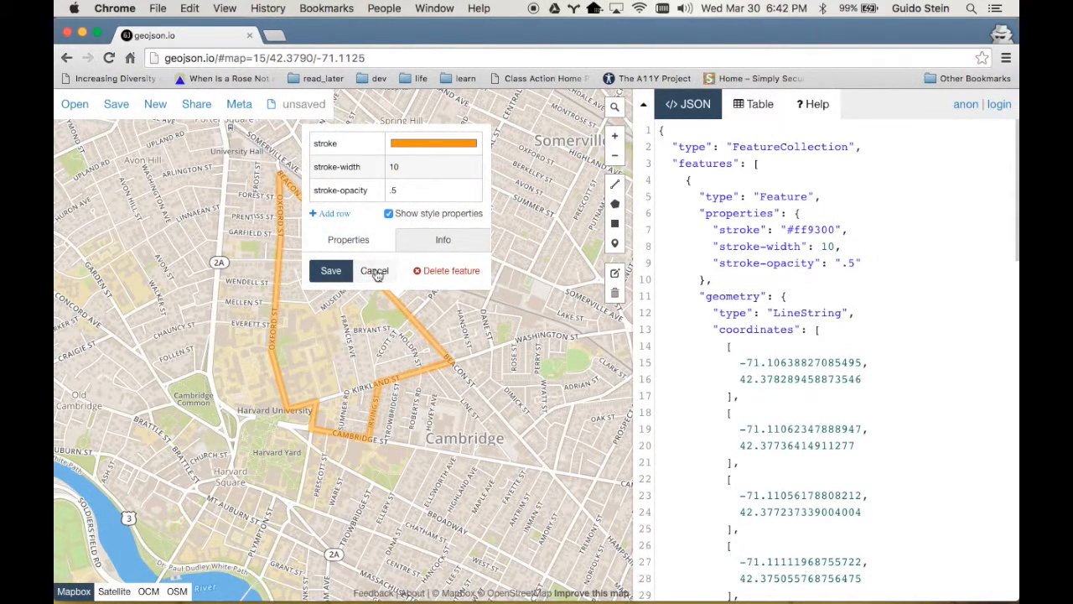